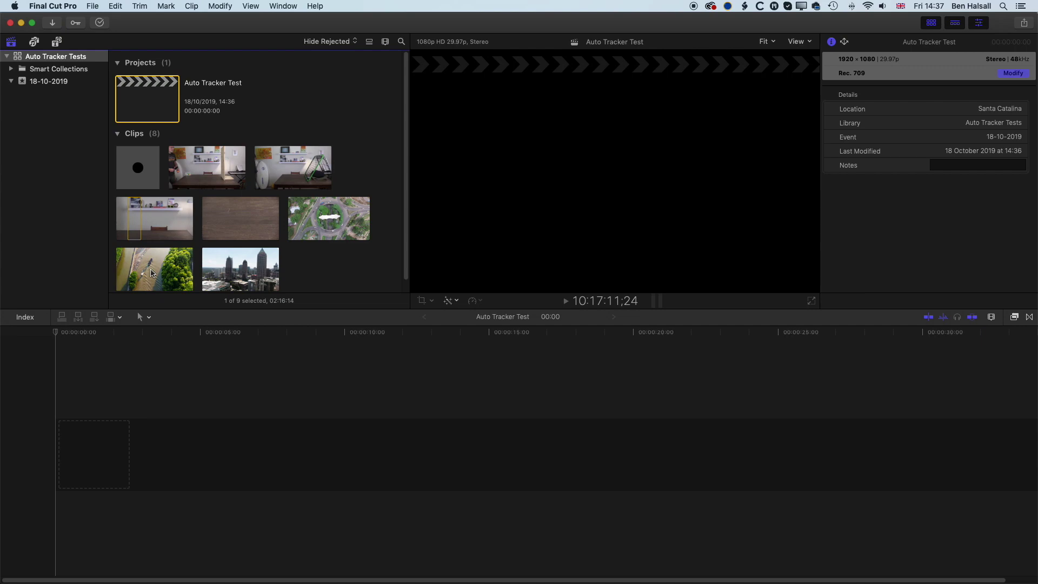
Add the drone river clip to the Auto Tracker Test timeline and move the playhead to 11:29
click(152, 273)
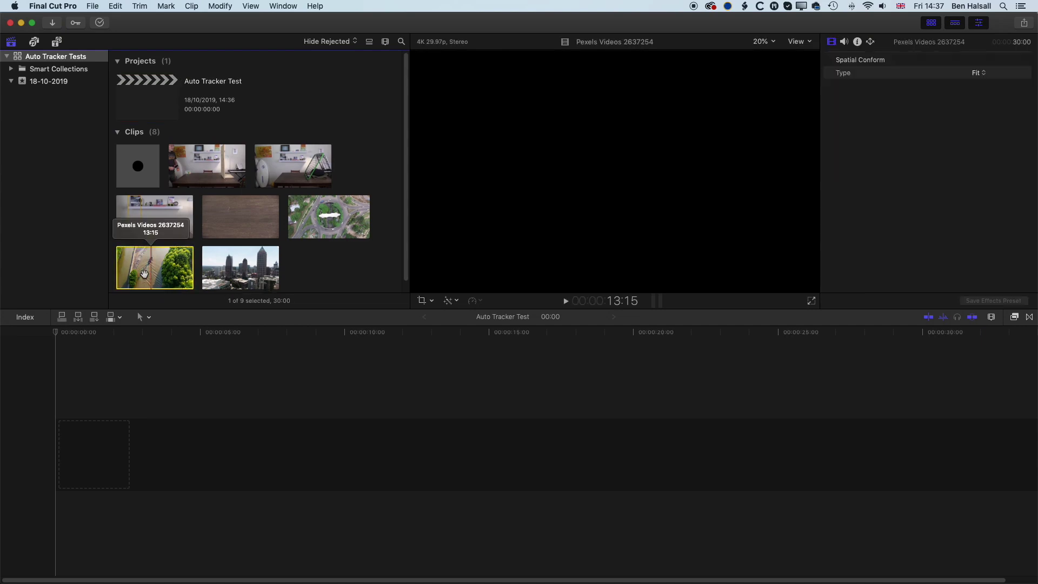
drag(153, 274, 81, 443)
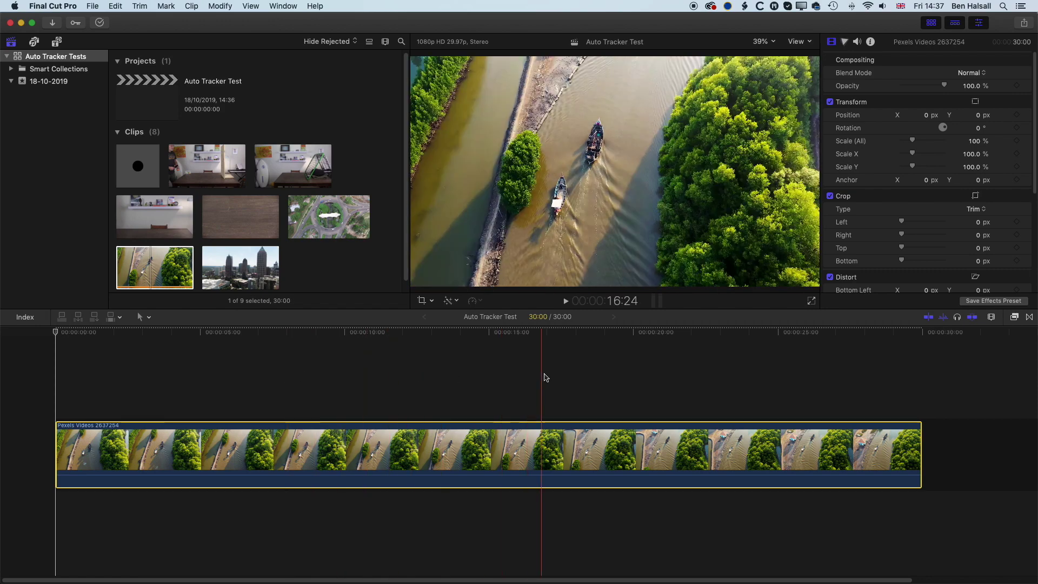
click(402, 332)
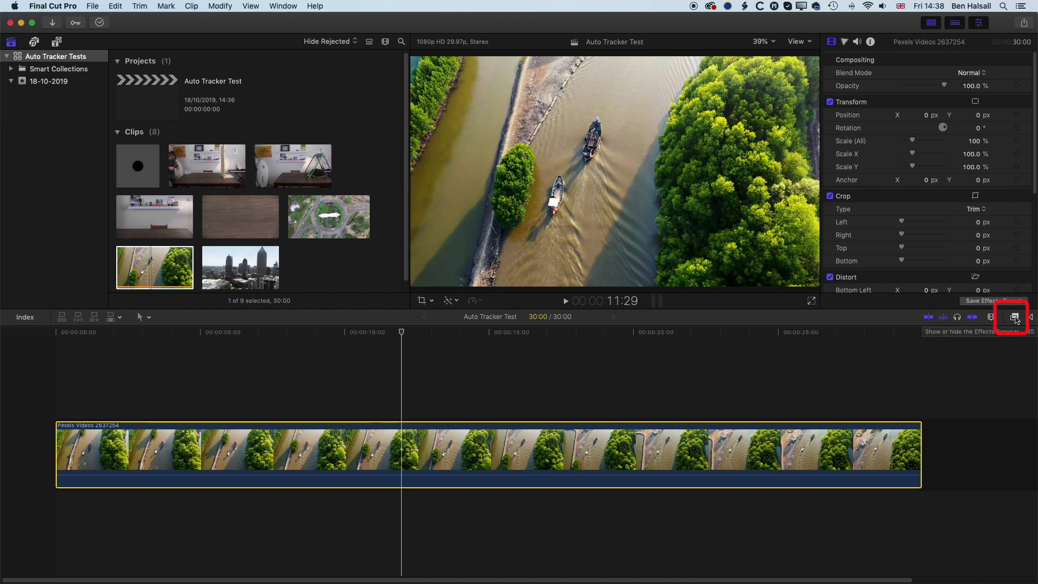
Drag the Pixel Film Studios Drop Zone effect from the Effects Browser onto the river clip
click(1014, 319)
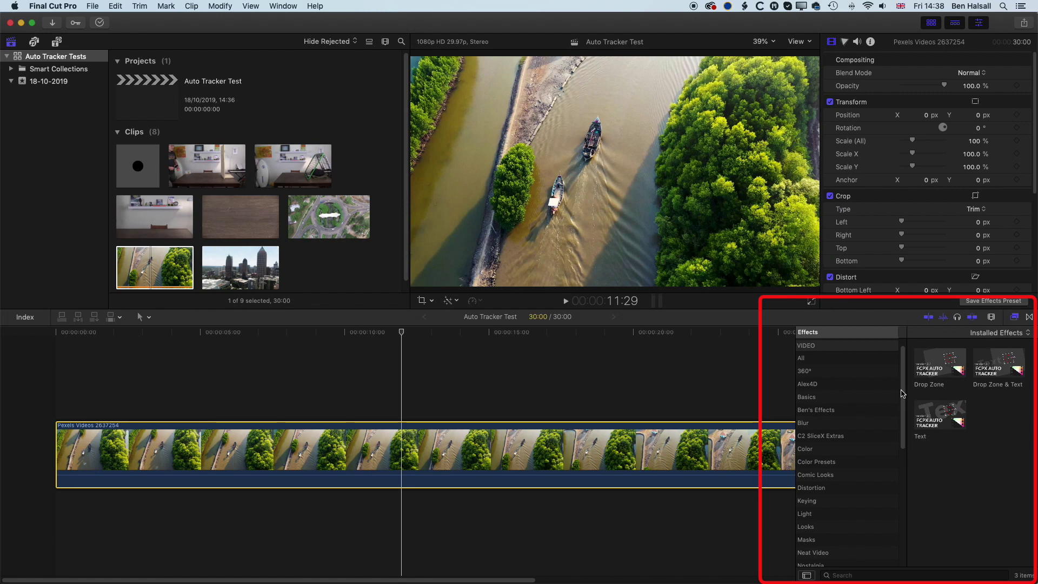
scroll(846, 455, down, 5)
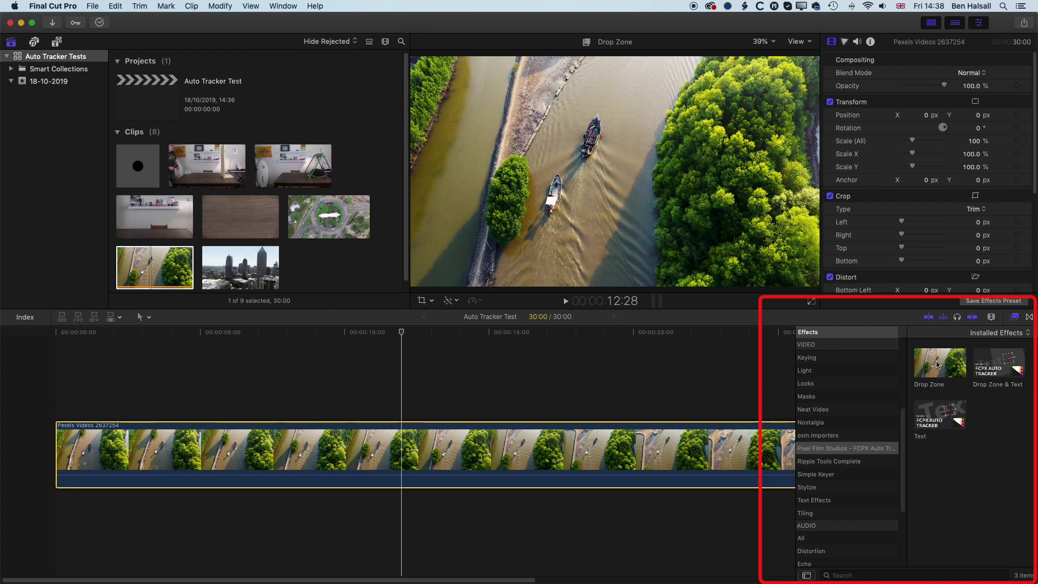
drag(937, 364, 473, 459)
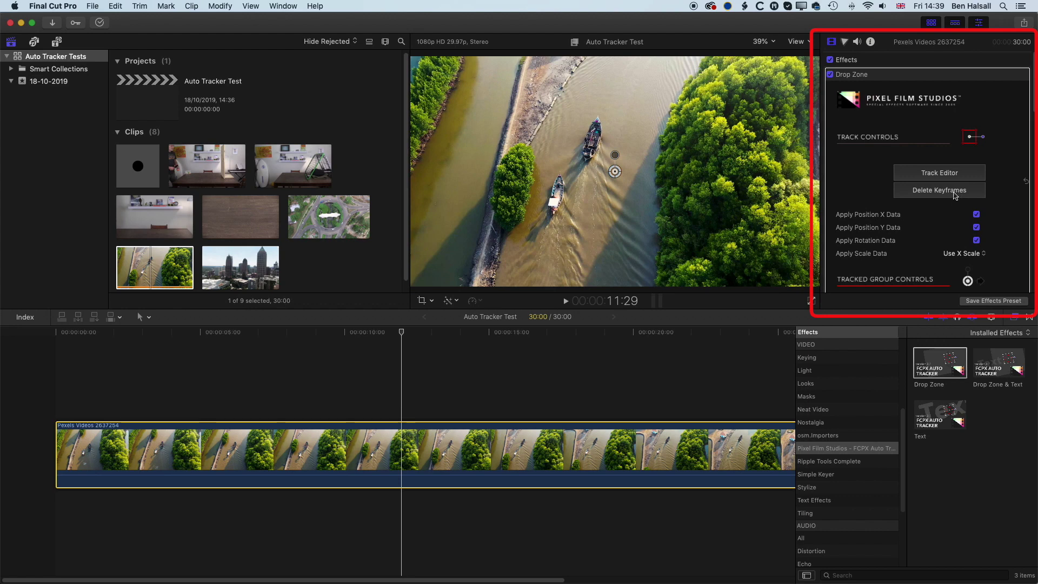
Check the Window > Show in Workspace menu, then launch Auto Tracker 2 from the Drop Zone Track Editor
click(276, 5)
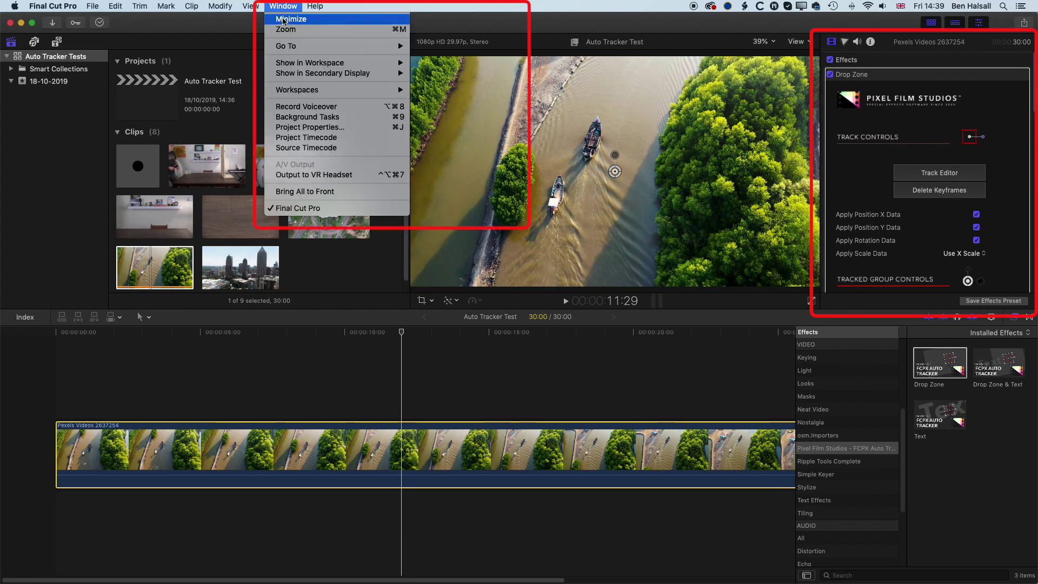
mouse_move(305, 66)
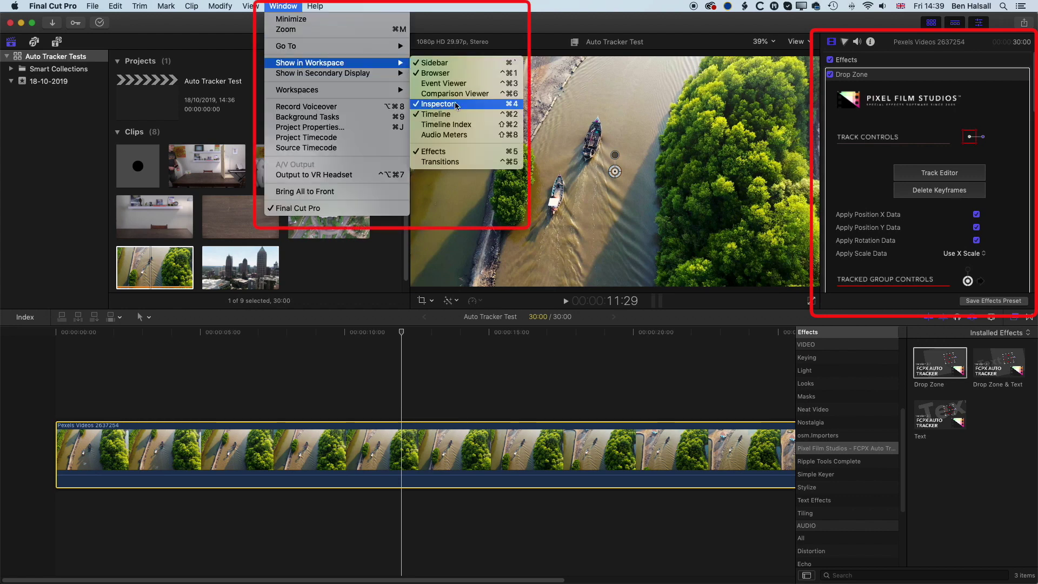
click(481, 5)
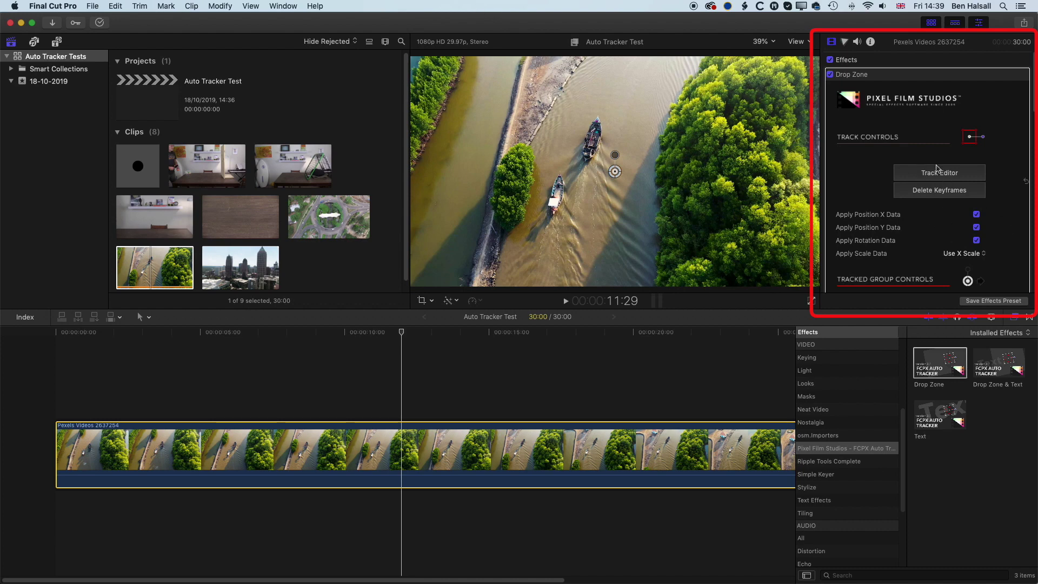
click(942, 177)
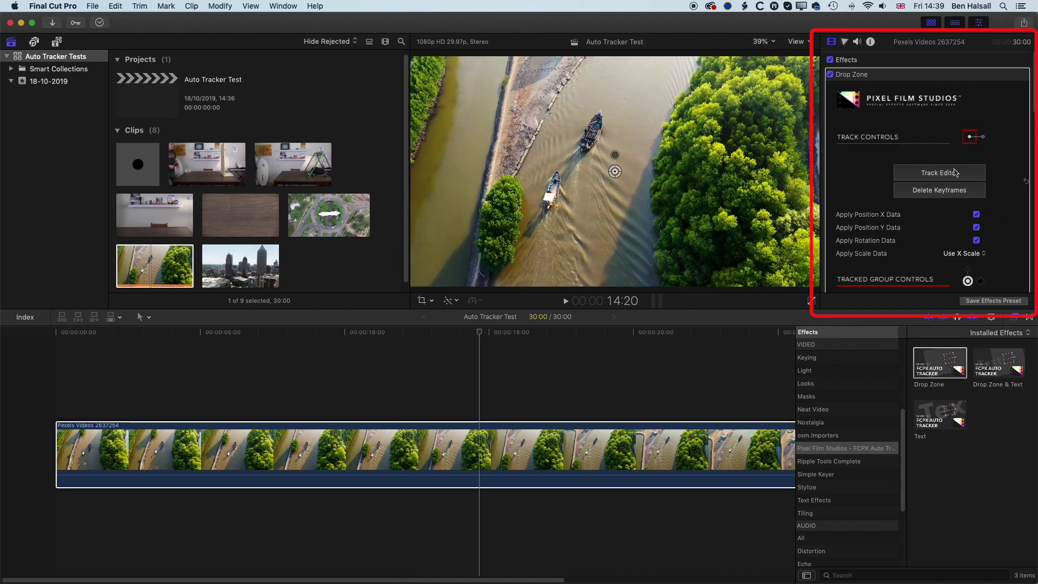
click(947, 174)
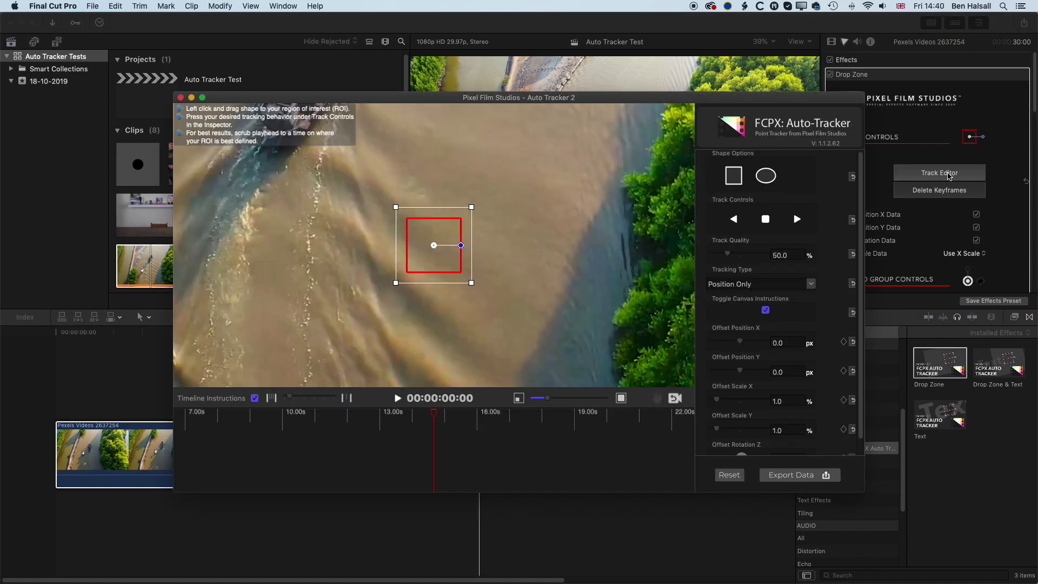
Reposition the tracker window, zoom the preview out to show both boats, and go to 7:04
drag(548, 103, 532, 48)
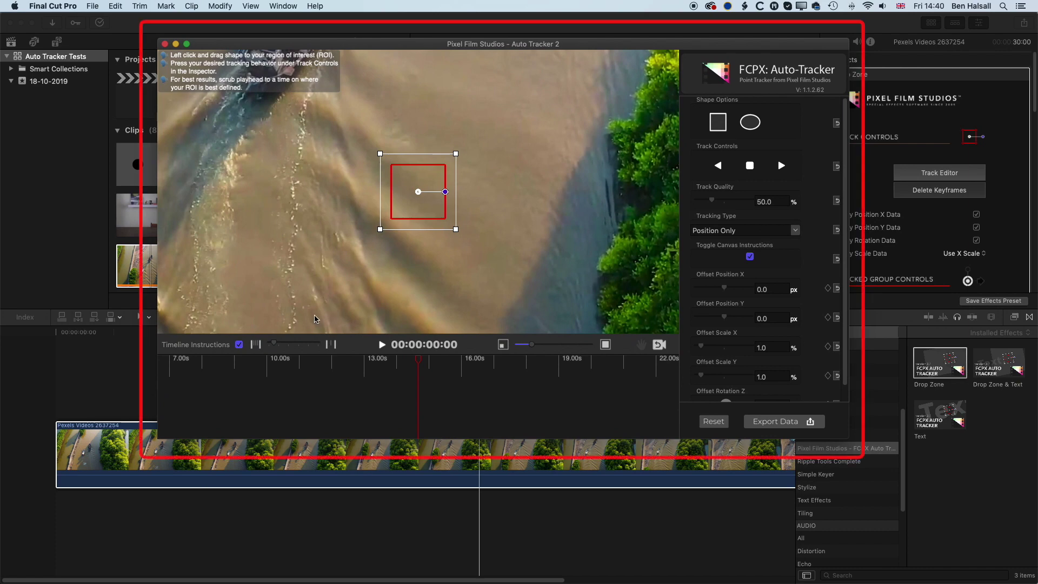
drag(534, 347, 523, 347)
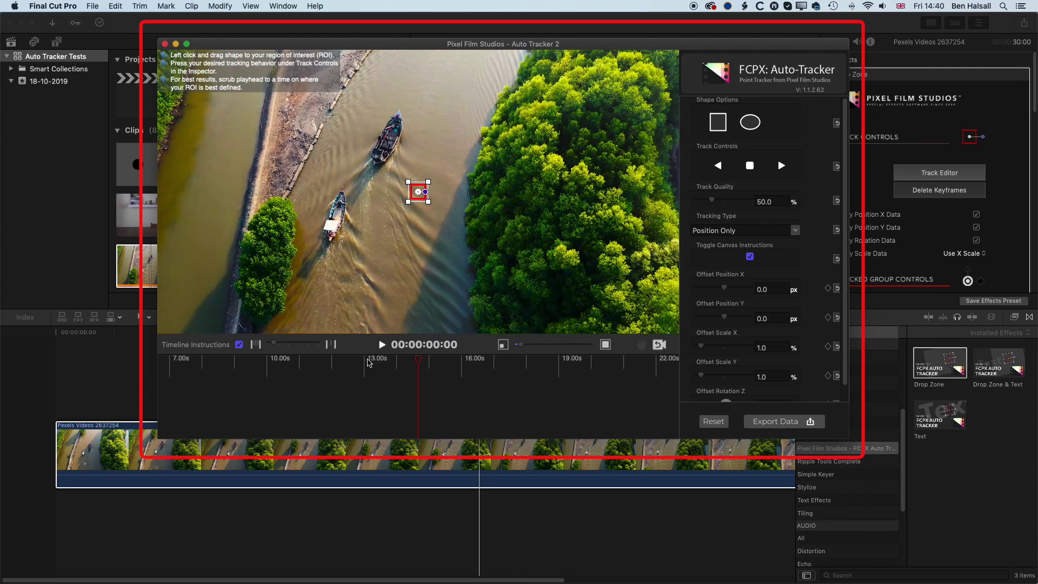
drag(367, 362, 188, 360)
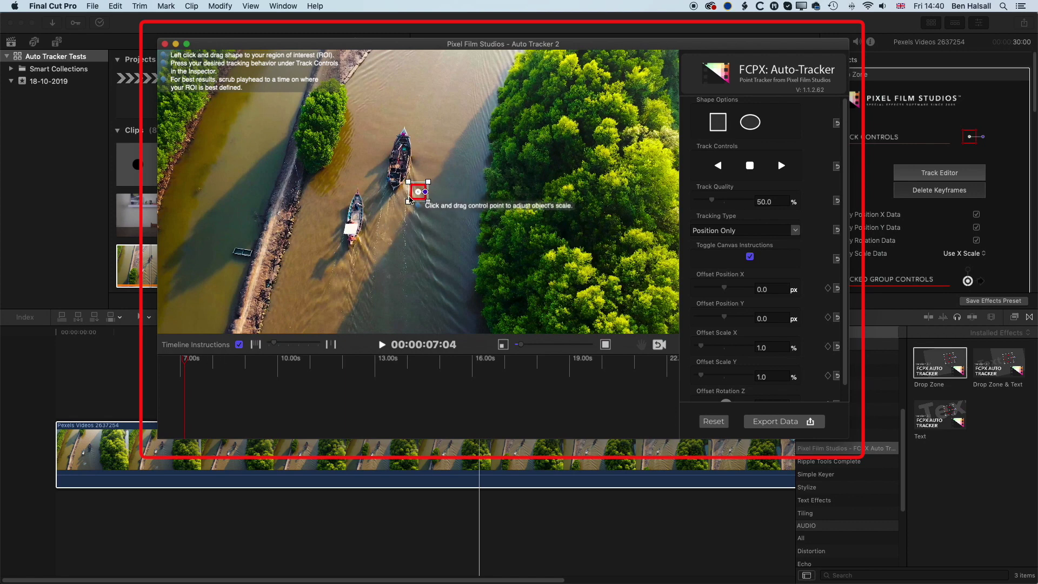
drag(408, 201, 394, 218)
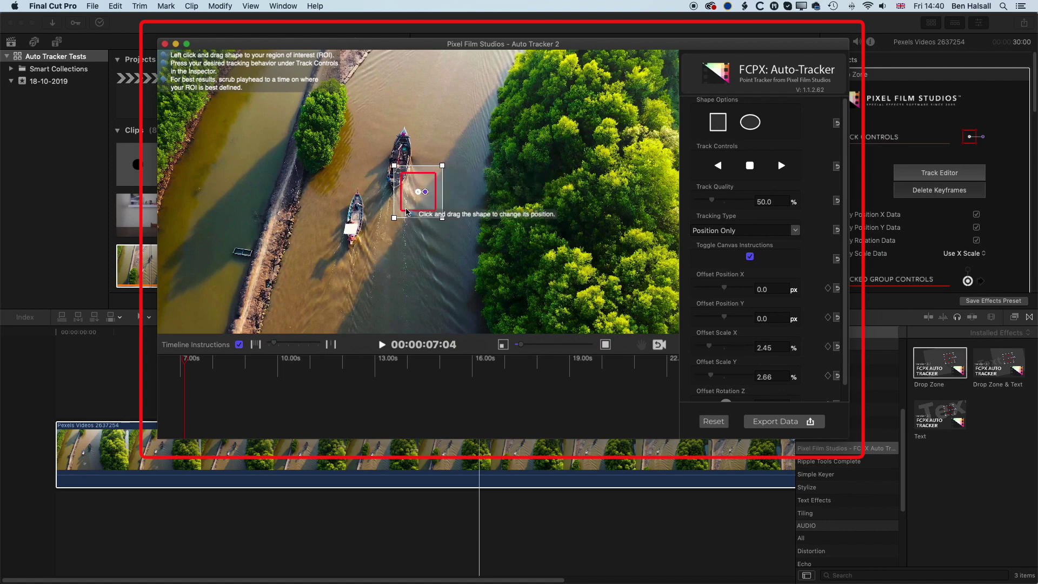
Fit a rectangular tracking region over the upper boat and track it in reverse
click(749, 121)
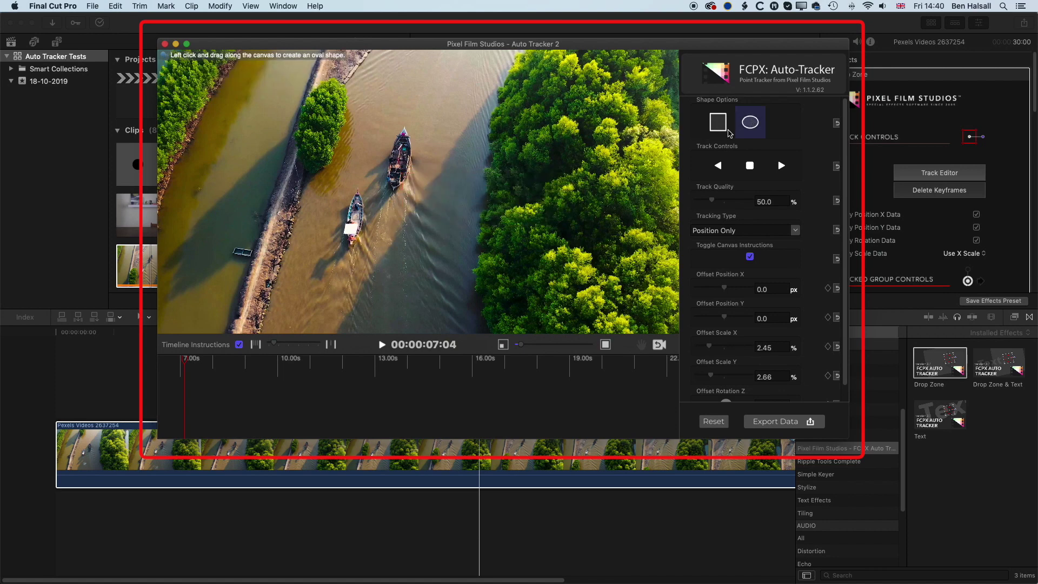
drag(478, 186, 507, 226)
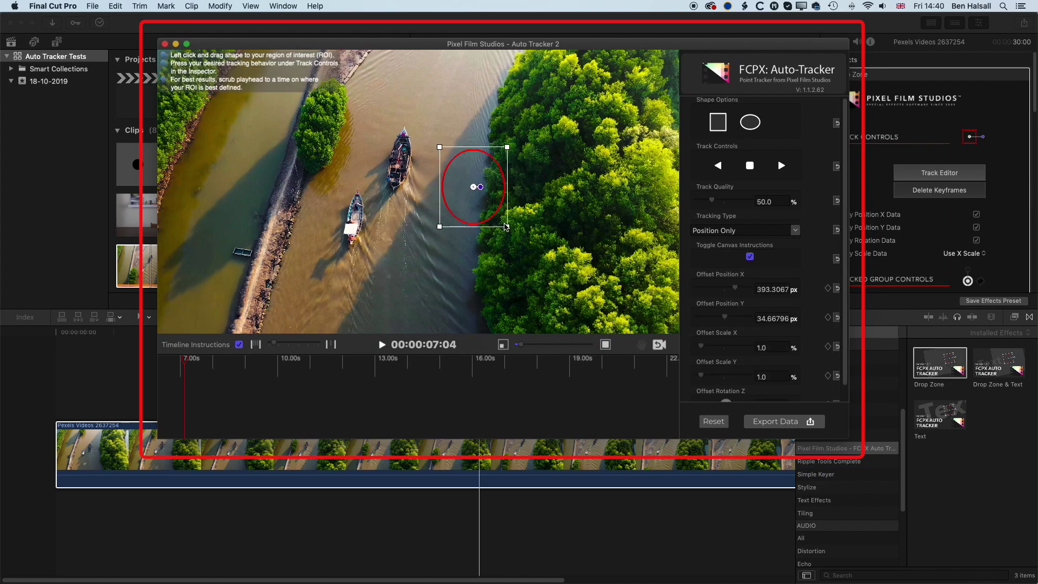
click(717, 123)
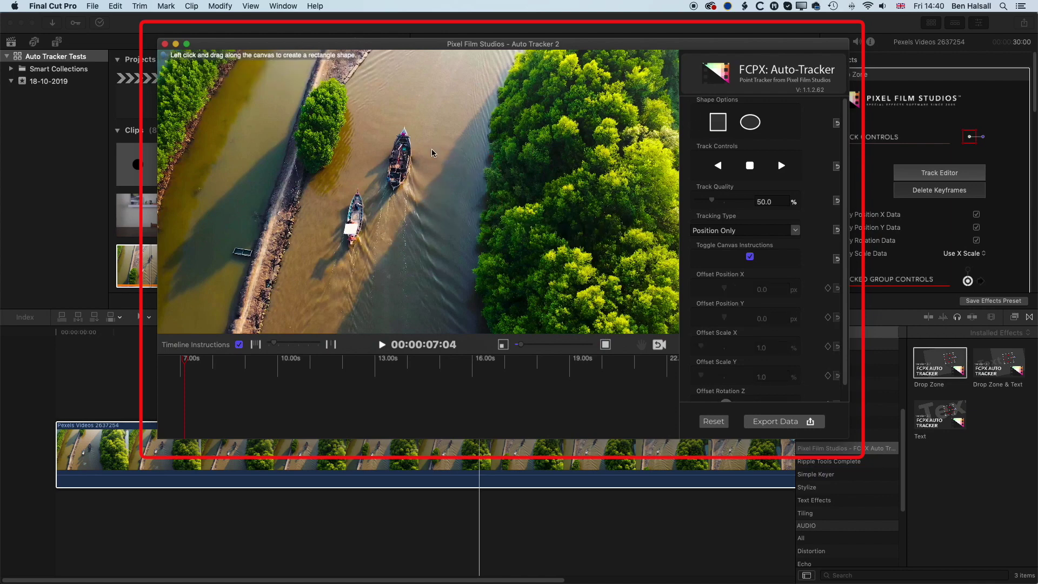
drag(432, 150, 480, 248)
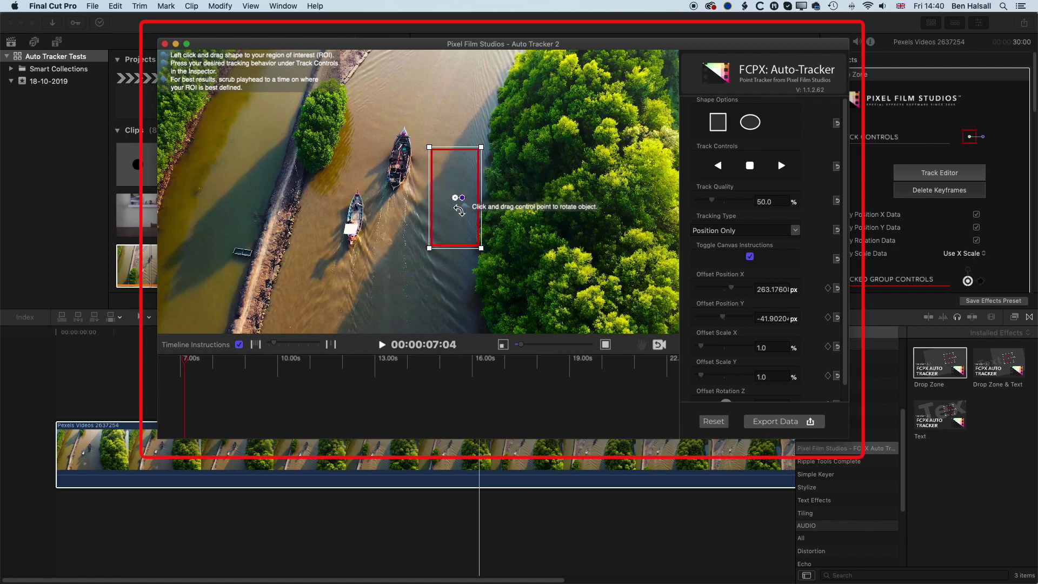
drag(456, 196, 400, 159)
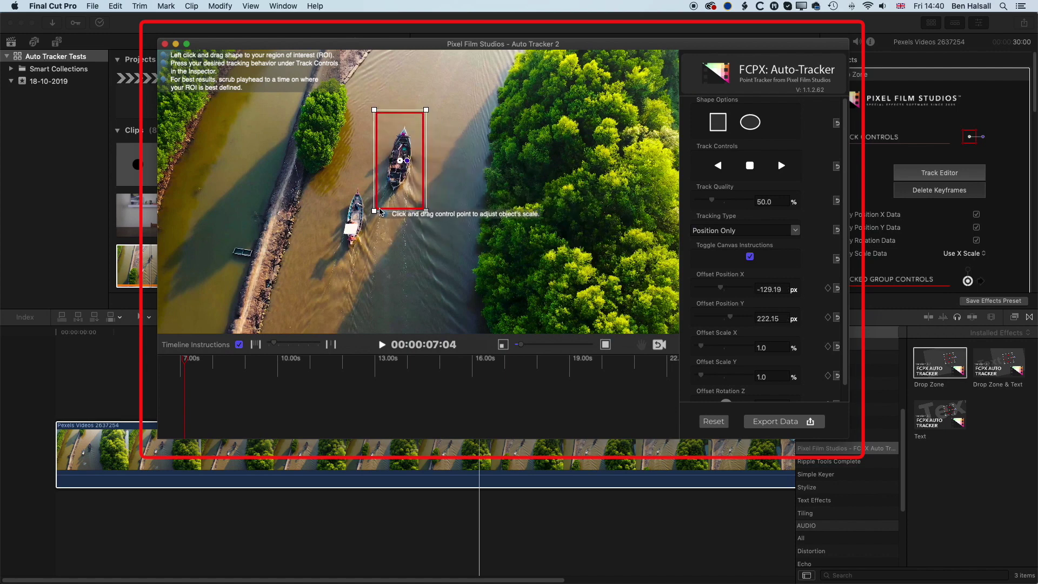
drag(373, 209, 378, 203)
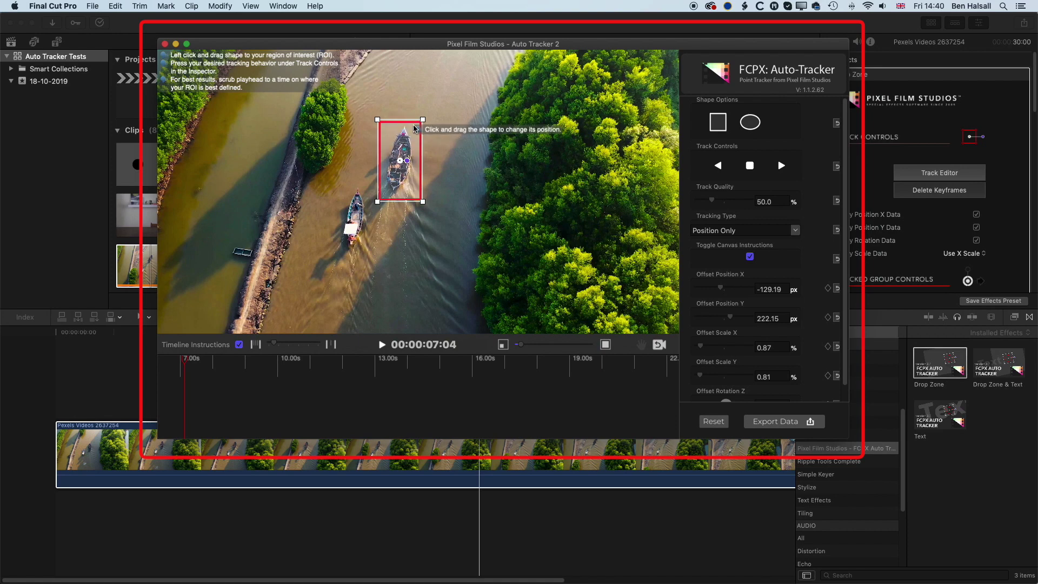
drag(413, 152, 412, 149)
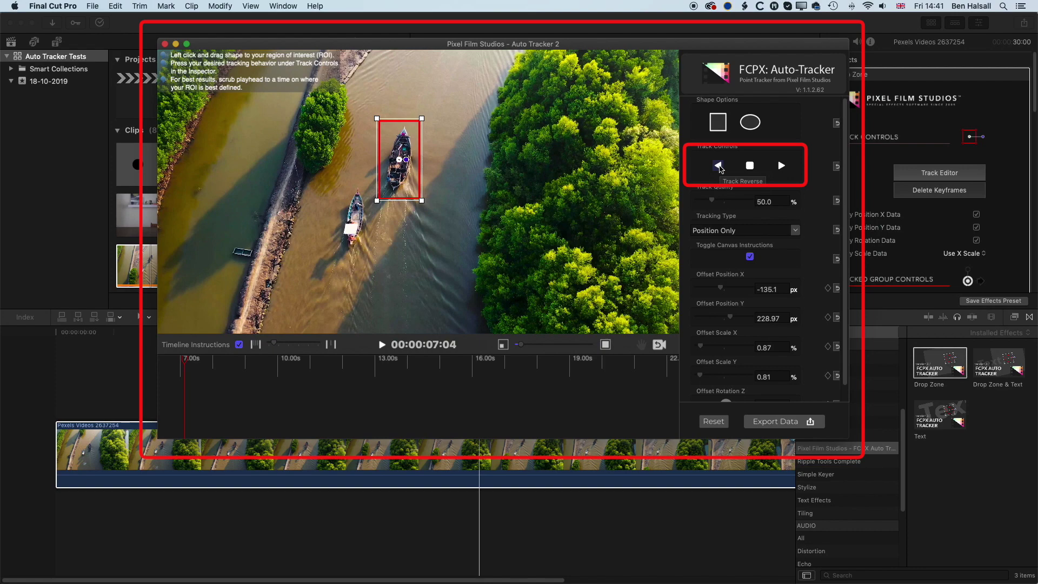
click(718, 165)
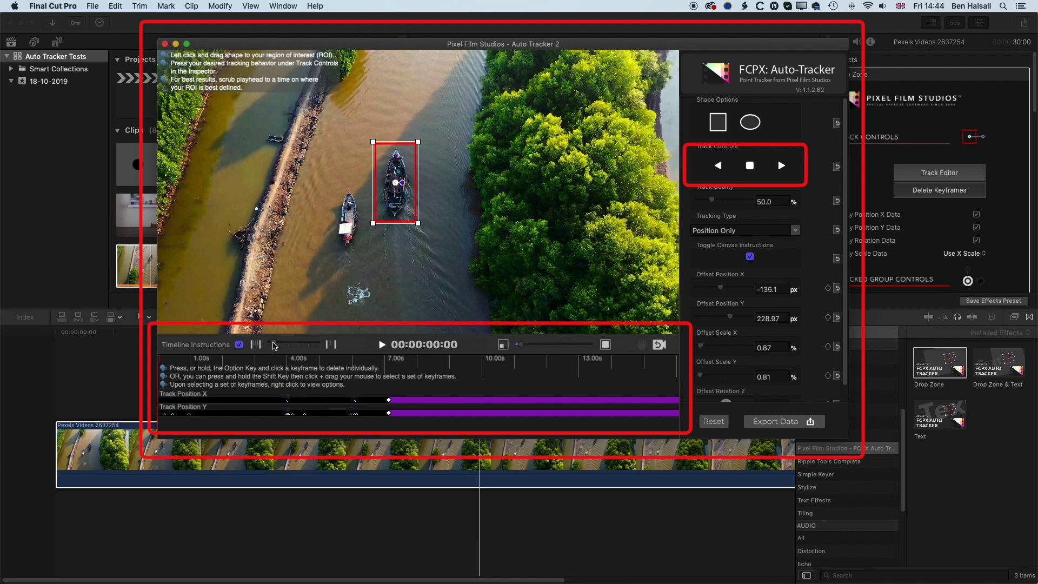
Zoom into the keyframe timeline and step through the reverse-tracked frames to check the track
drag(275, 345, 277, 345)
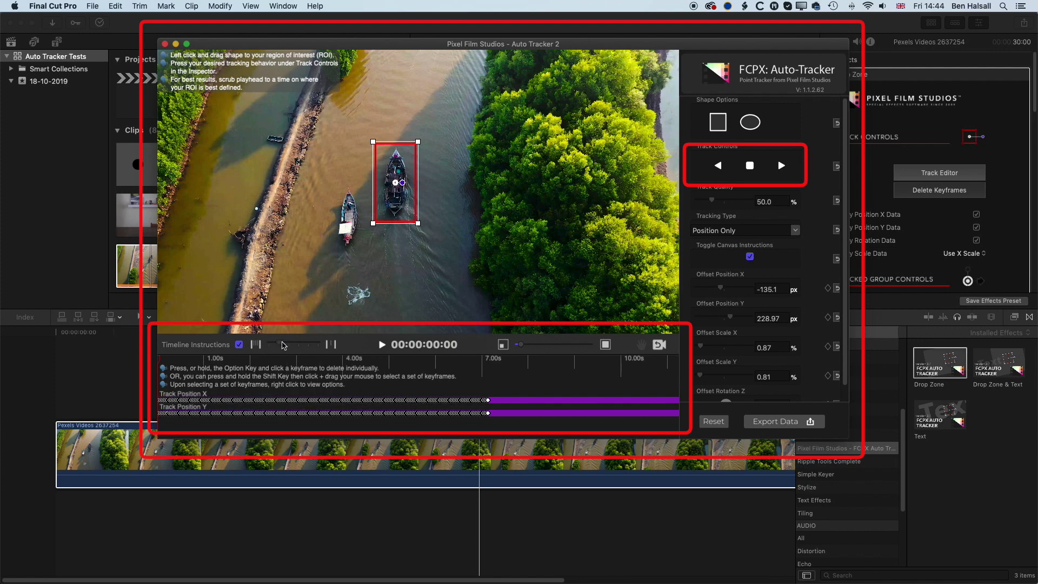
drag(282, 345, 293, 346)
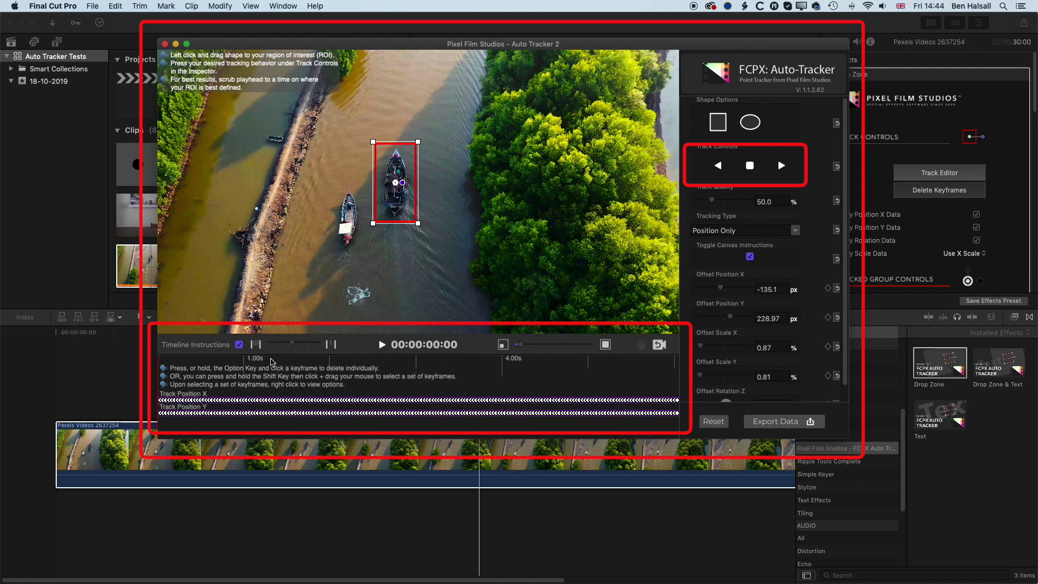
drag(167, 361, 272, 364)
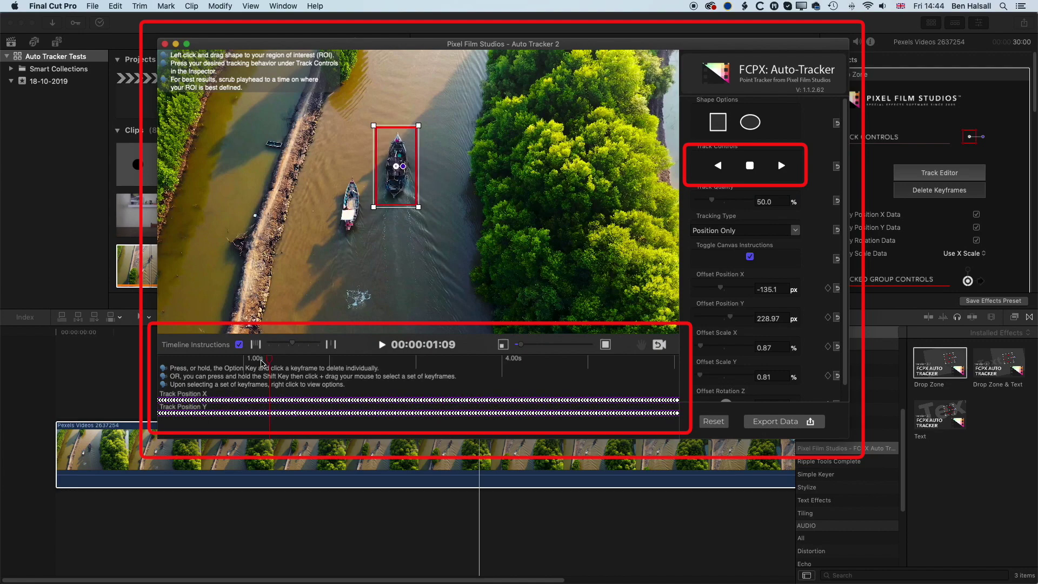
click(238, 364)
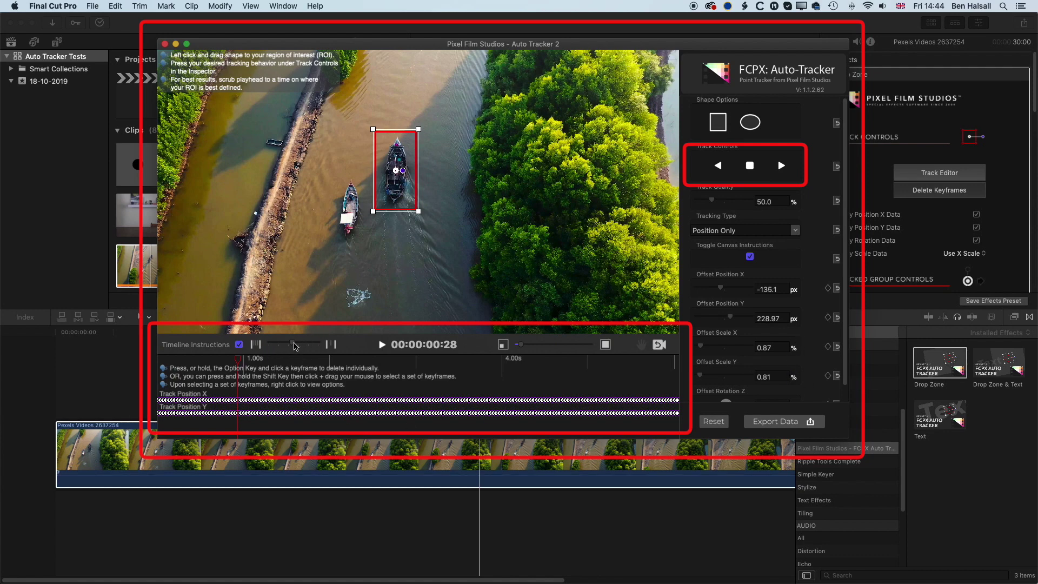
drag(294, 346, 273, 346)
From frame 00:00:07:02, track the boat forward to the clip's end
click(361, 360)
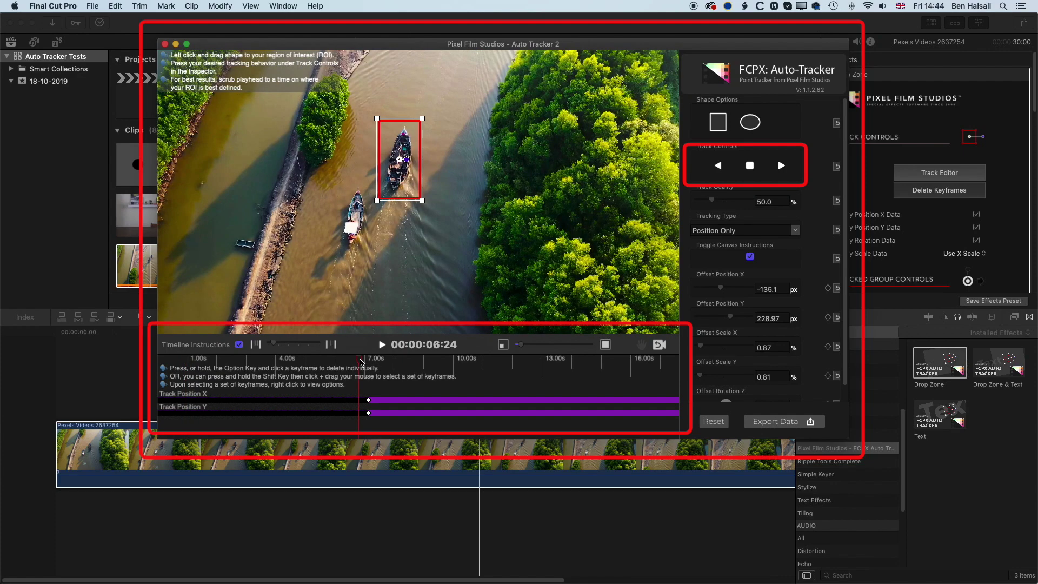
click(367, 361)
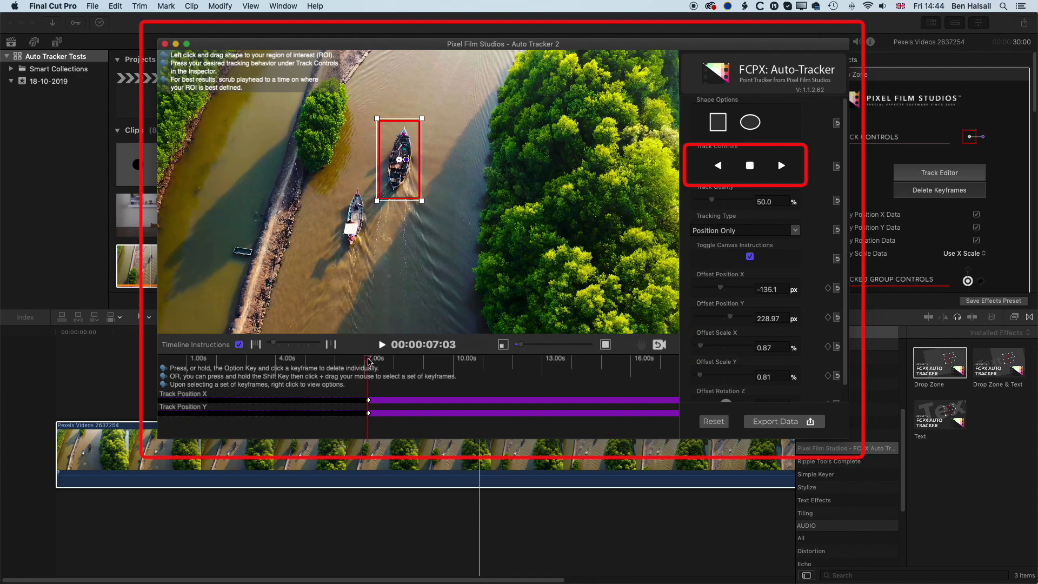
click(368, 362)
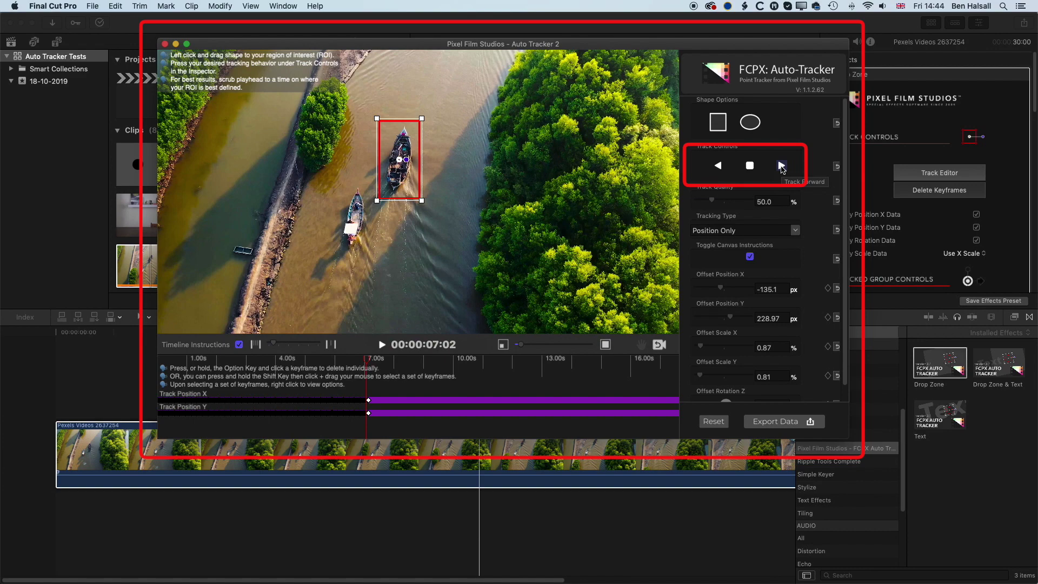
click(781, 166)
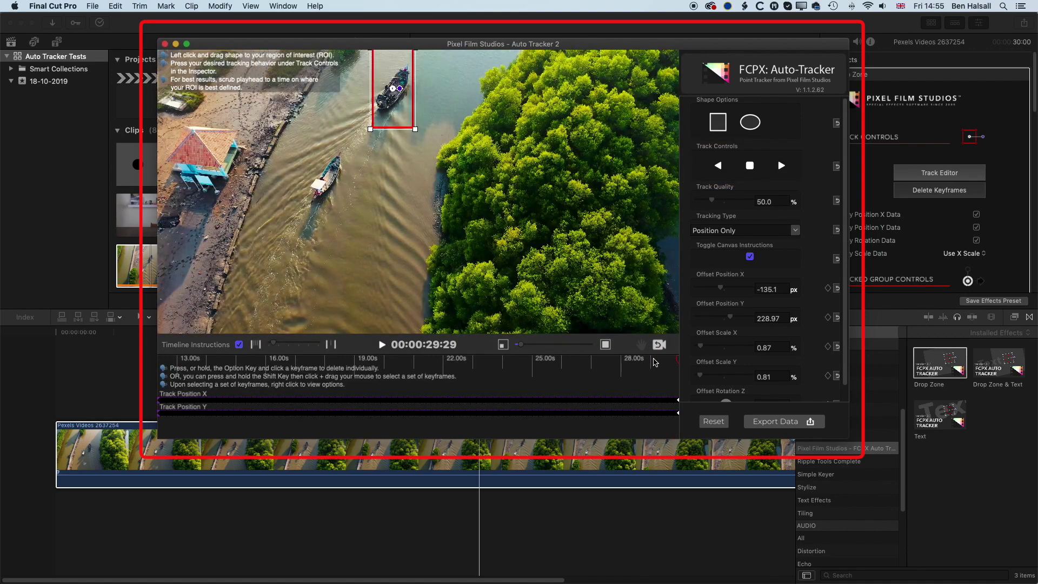
Verify the tracking box stays on the boat near 27, 20 and 18 seconds
click(640, 362)
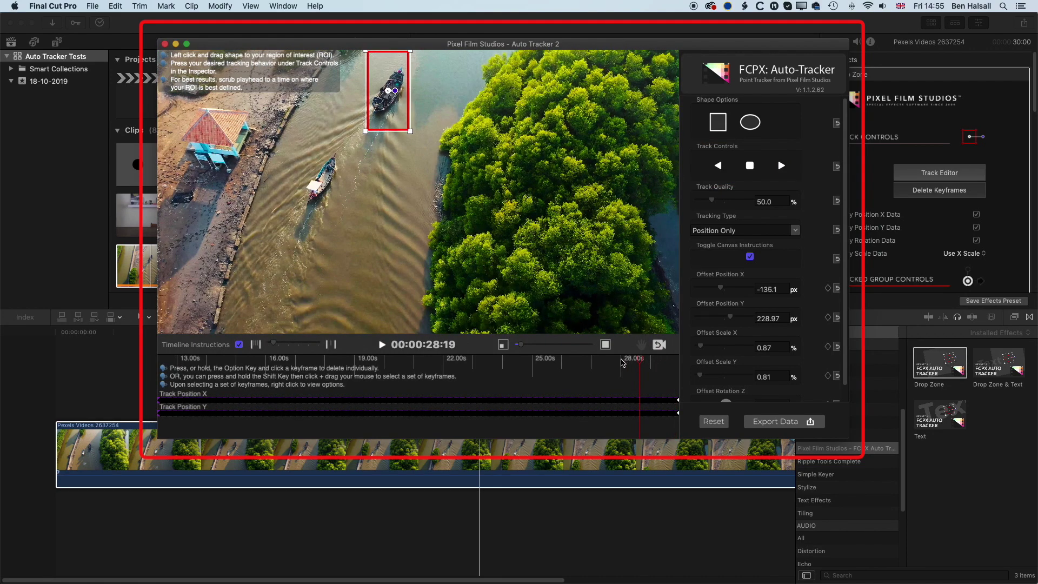
click(623, 363)
click(593, 362)
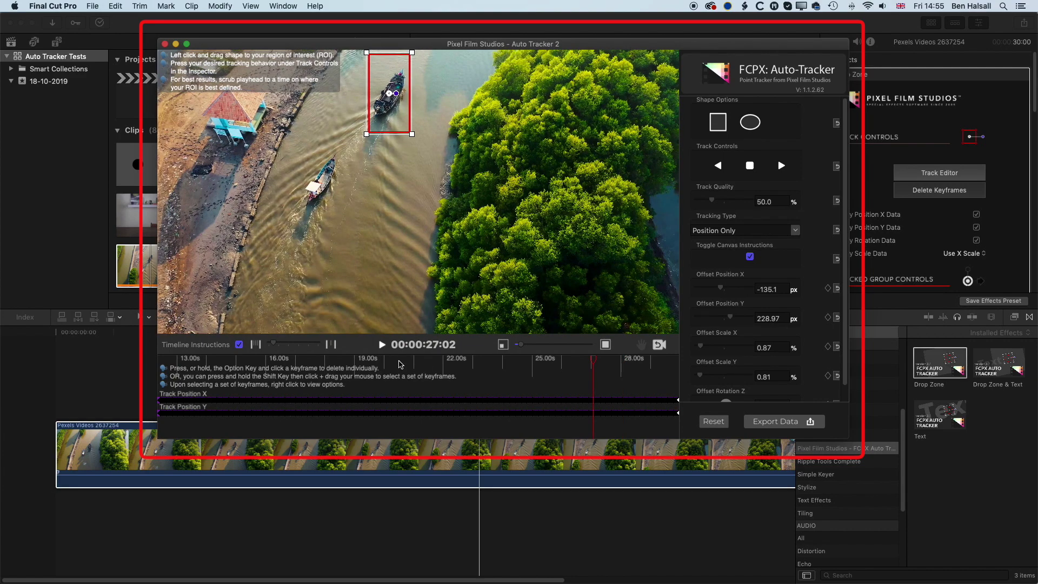
click(353, 361)
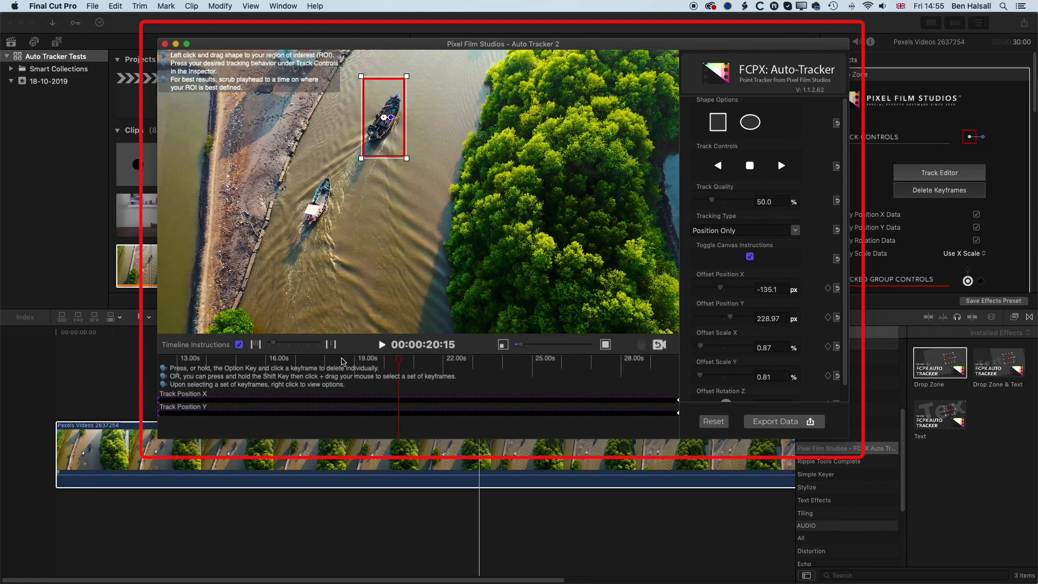
click(334, 361)
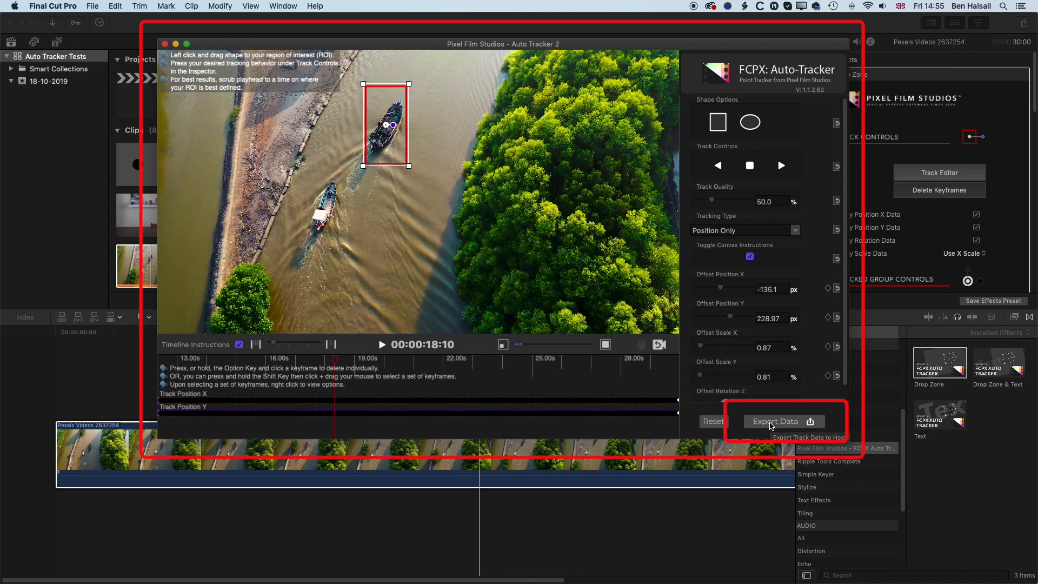
Export the tracking data to Final Cut Pro, fit the timeline with Shift+Z, and review the tracked boat at 11:29
click(771, 426)
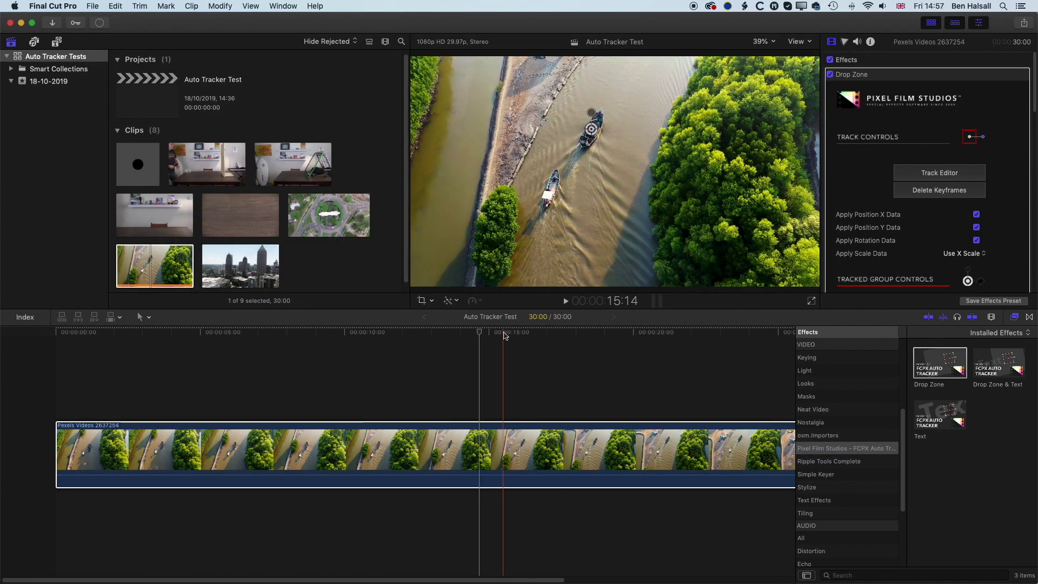
key(shift+z)
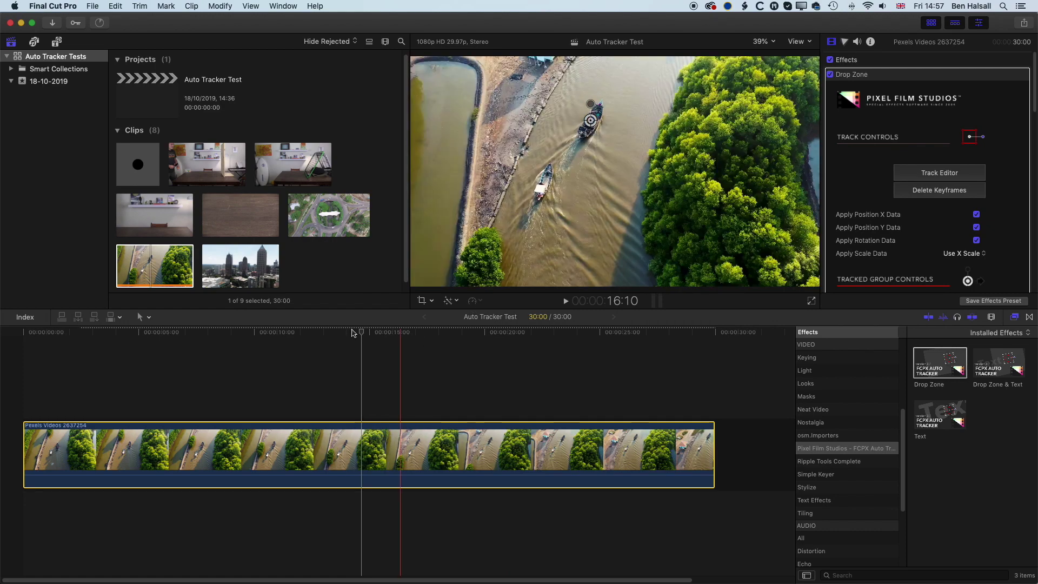
click(262, 333)
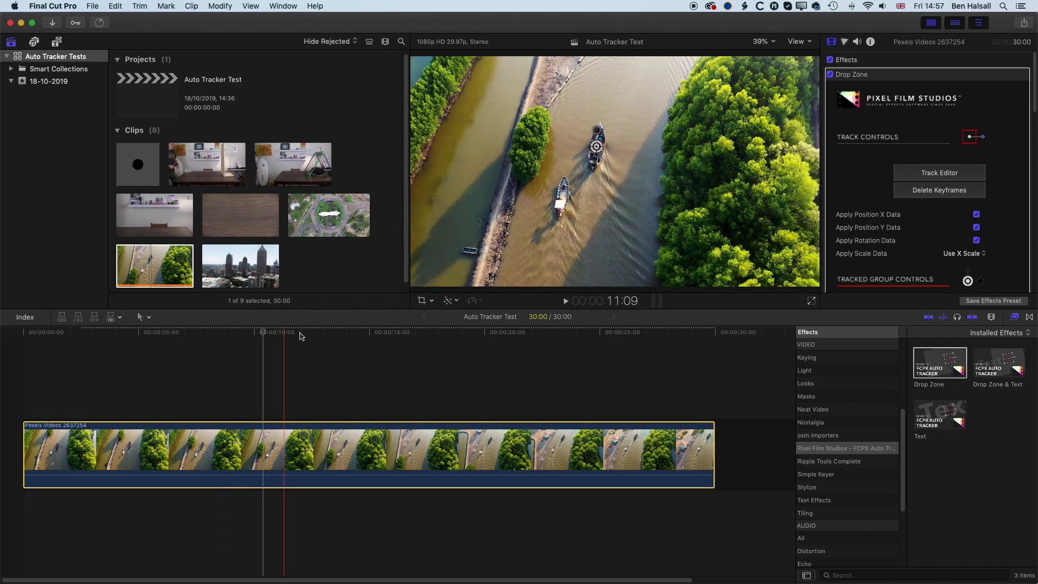
click(299, 334)
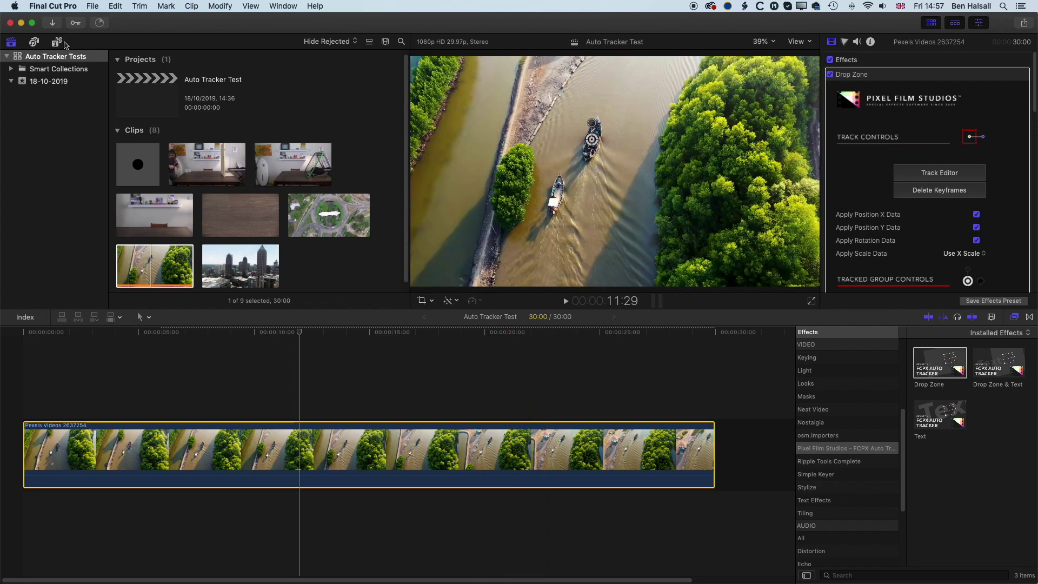
Place the Shapes generator from Generators > Elements above the river clip and show the Inspector
click(57, 43)
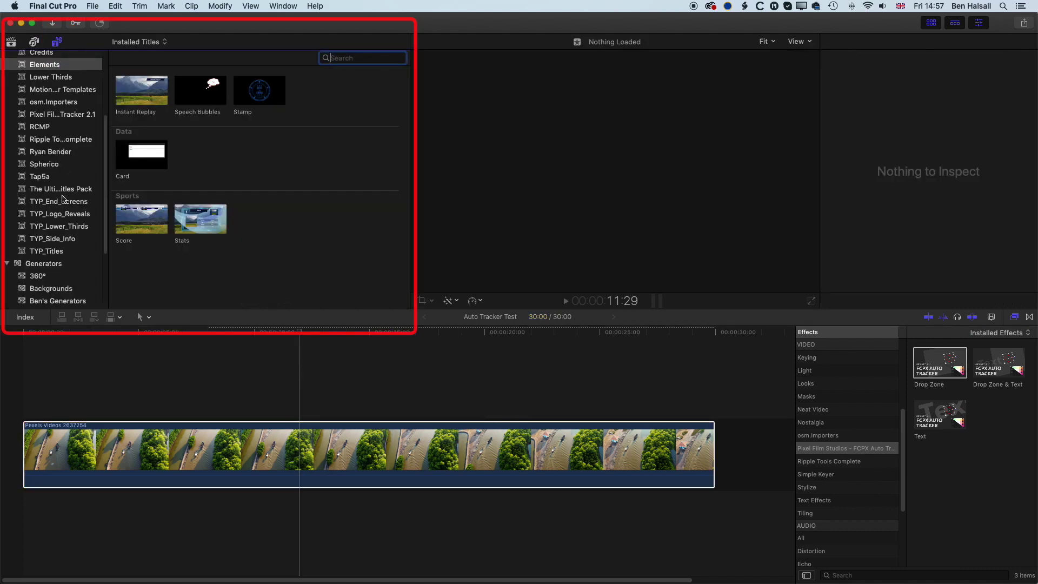
scroll(61, 199, down, 5)
scroll(61, 199, down, 1)
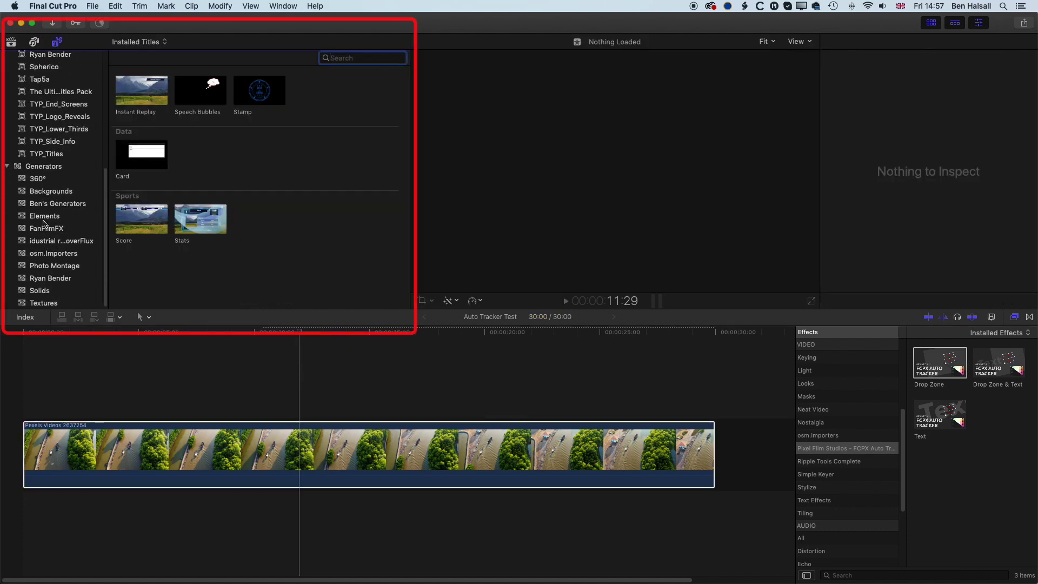
click(43, 218)
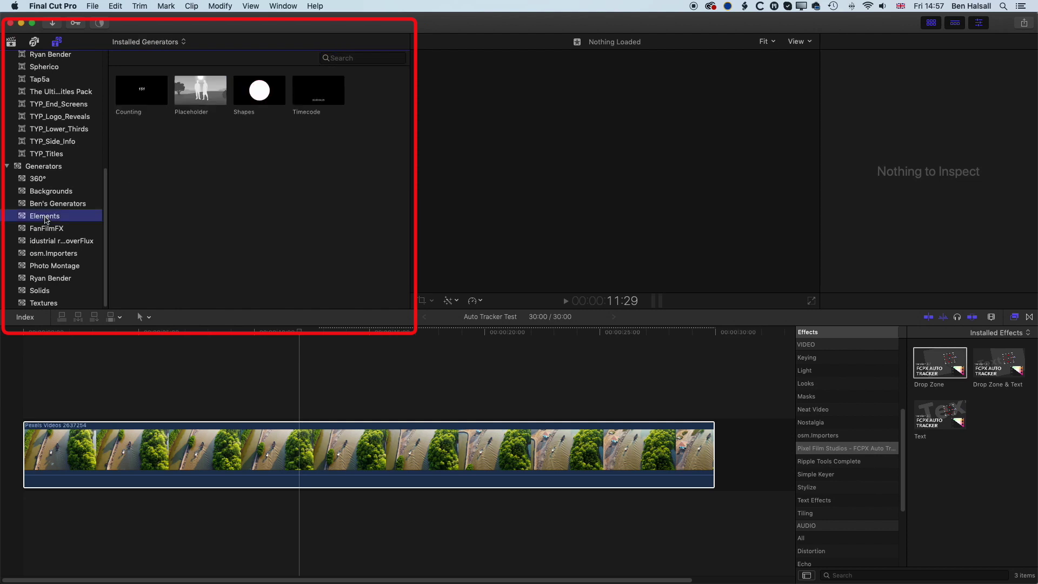
click(264, 92)
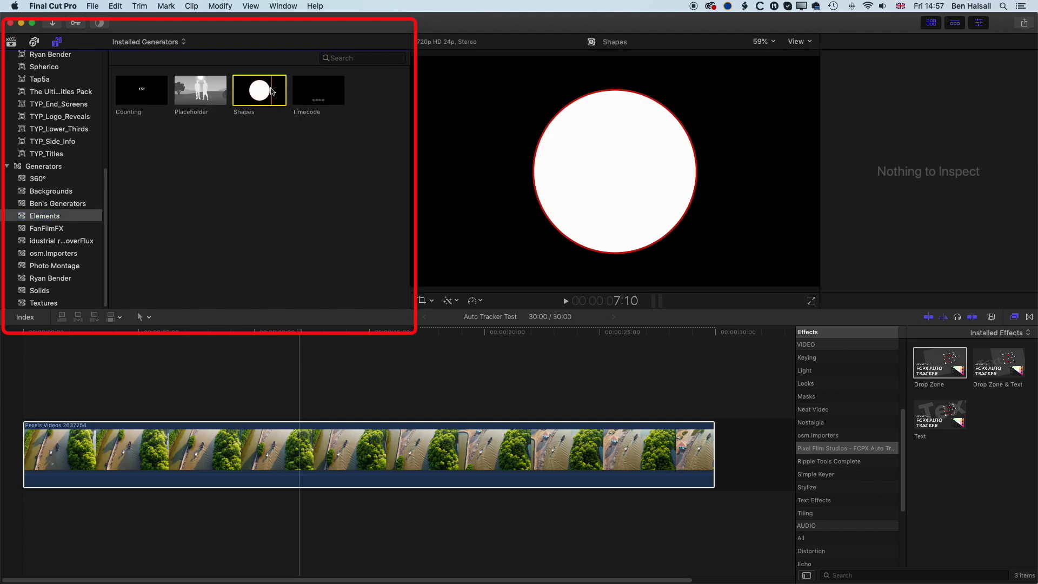
drag(263, 93, 340, 384)
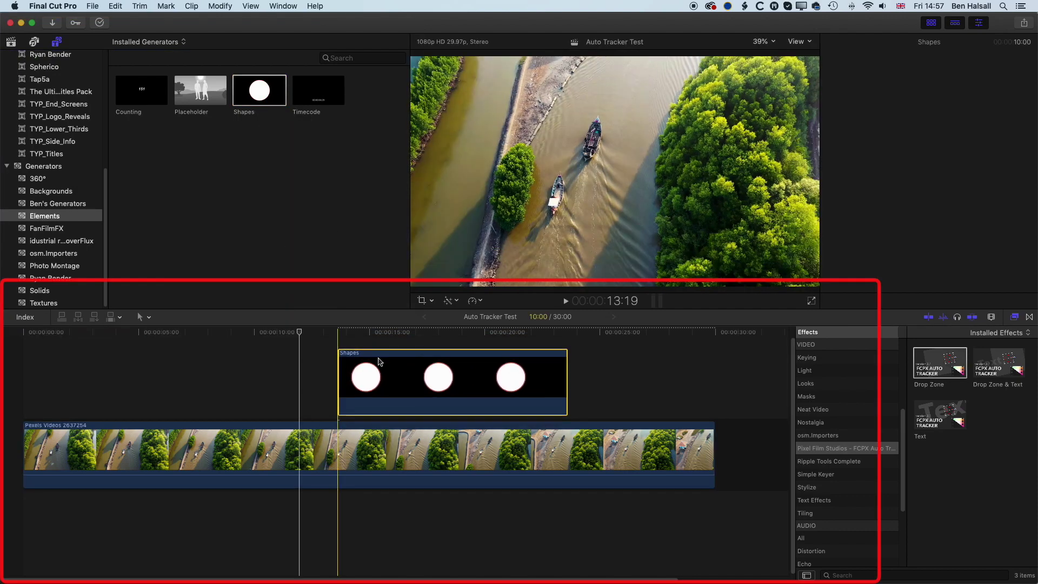
key(super+4)
Give the circle a 34.38-width red outline and remove its fill
click(433, 332)
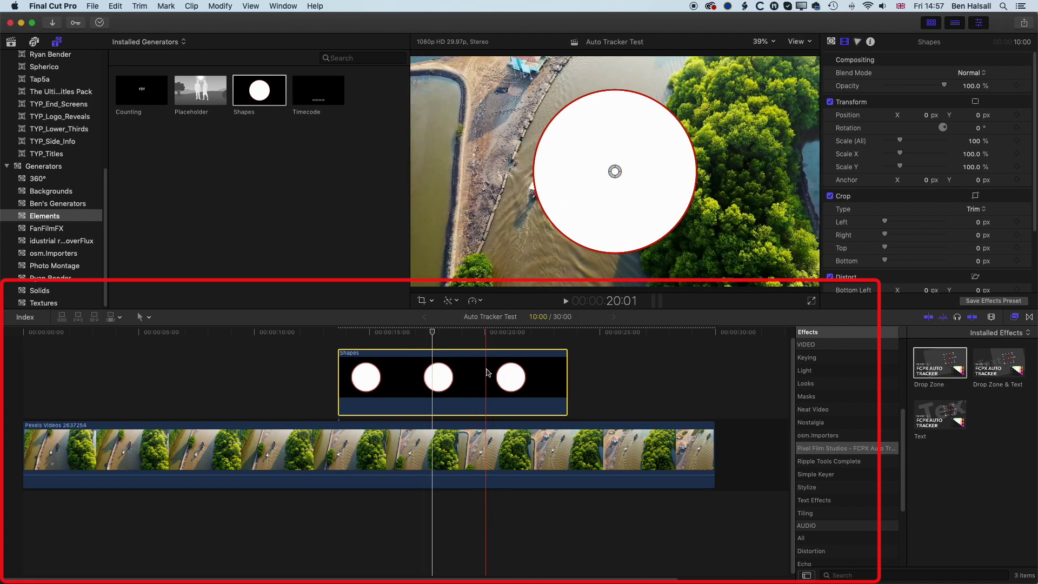
click(832, 42)
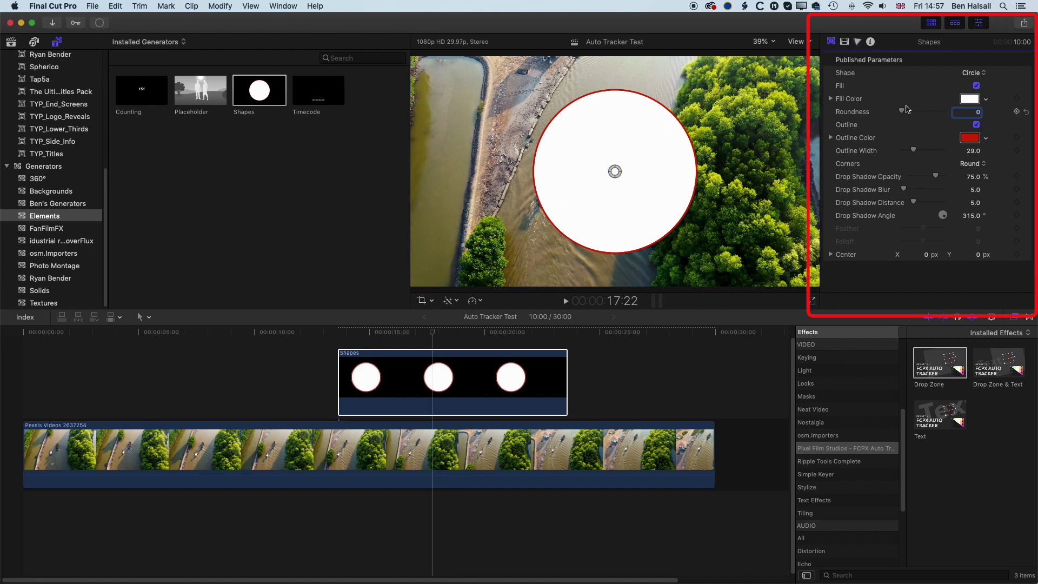
drag(913, 153, 916, 152)
click(976, 85)
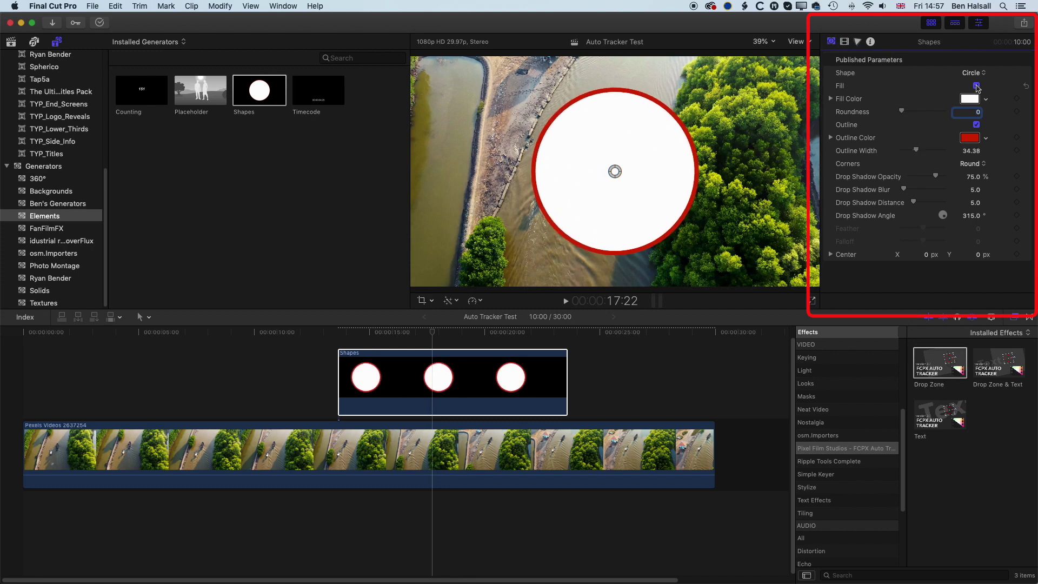
Scale the circle to about 47%, move it over the boat, and widen the outline to 36.42
click(432, 301)
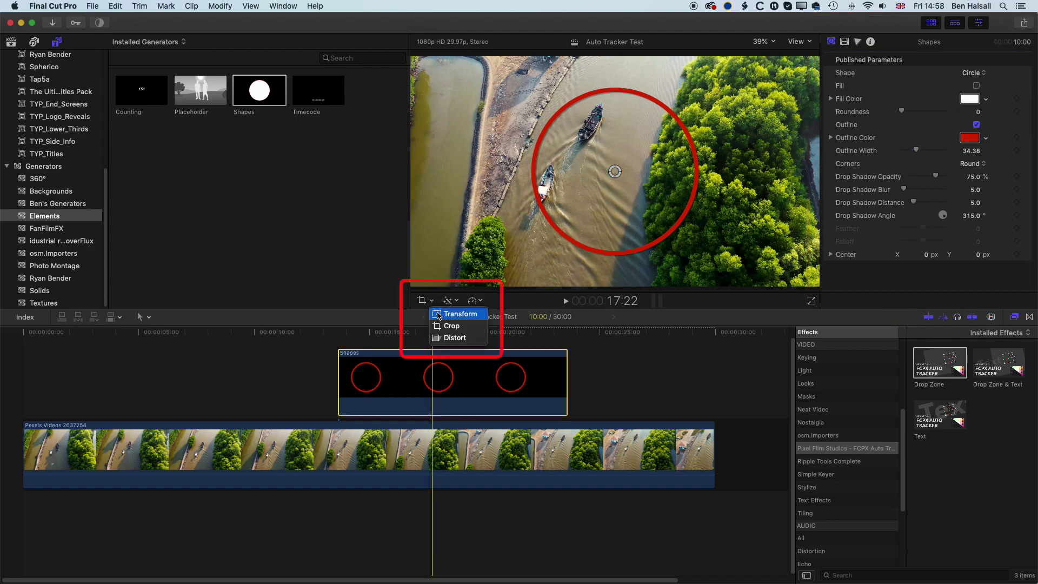
click(443, 316)
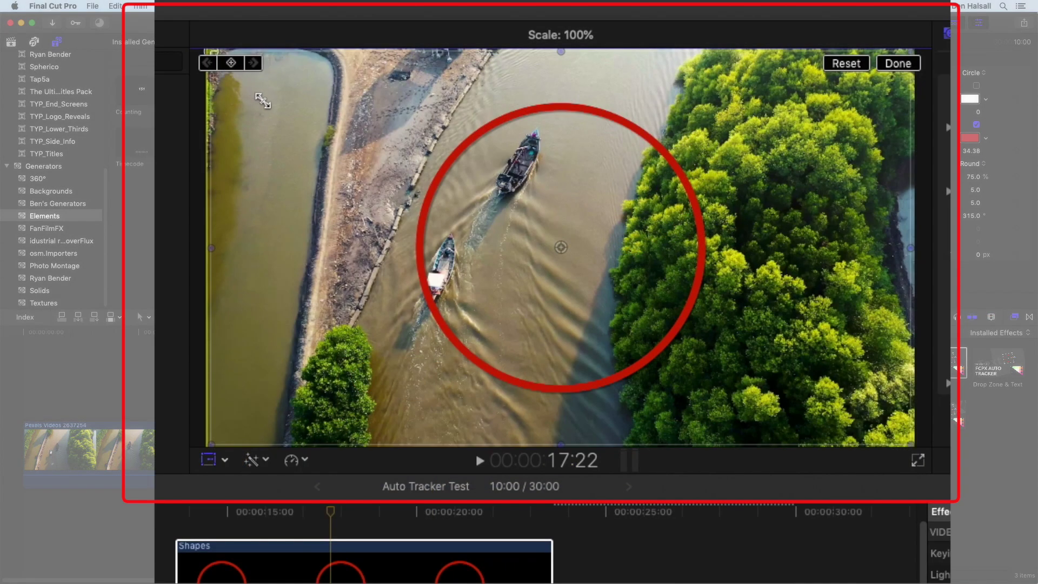
drag(442, 85, 449, 91)
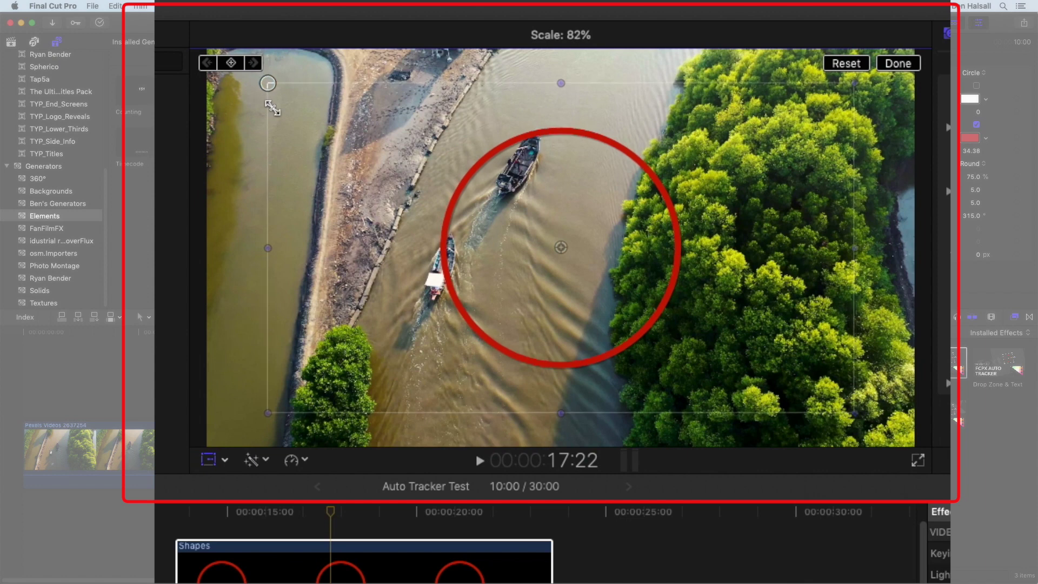
drag(272, 108, 394, 162)
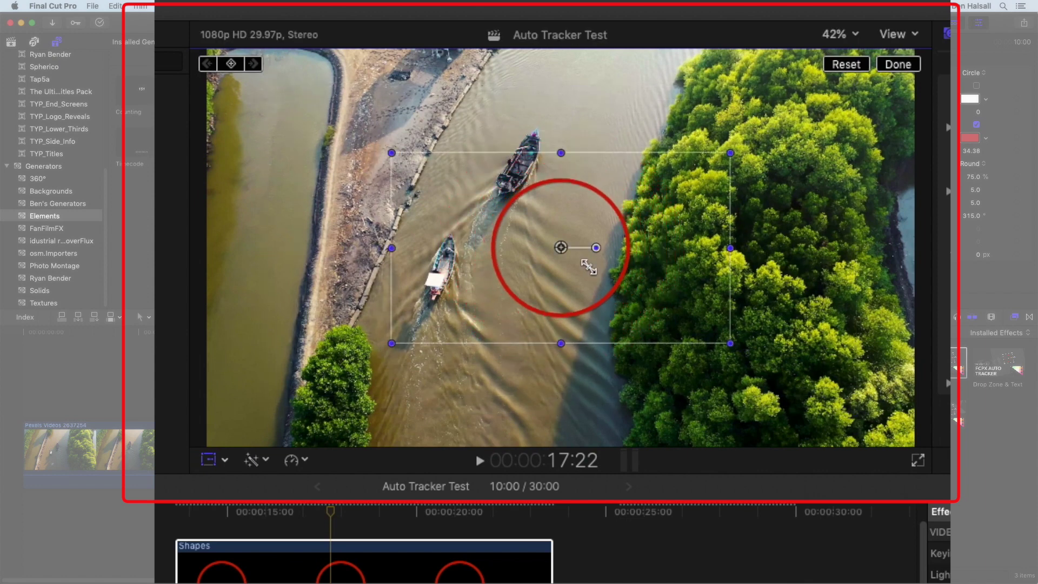
drag(561, 247, 519, 166)
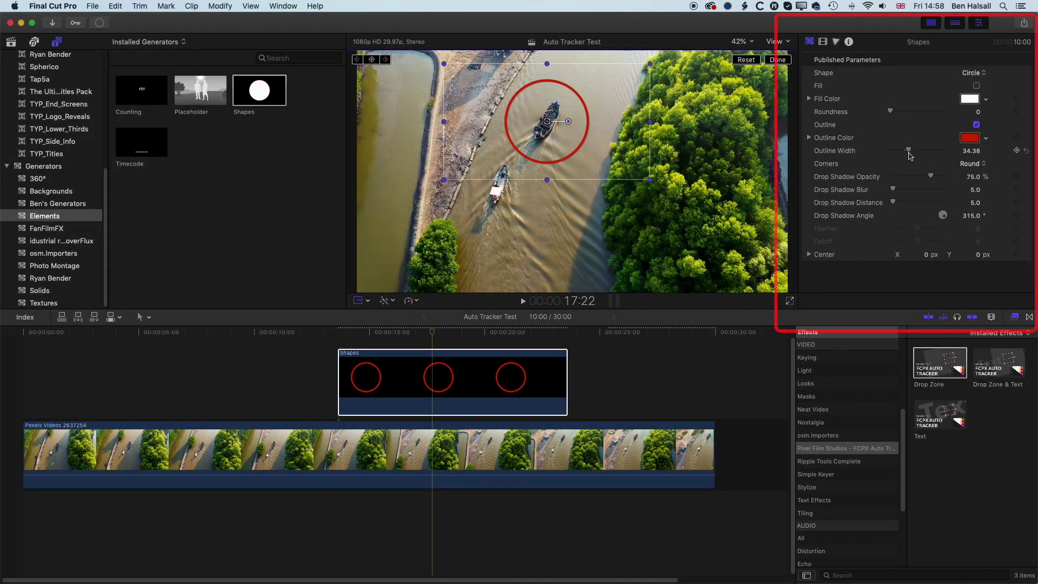
drag(908, 154, 910, 153)
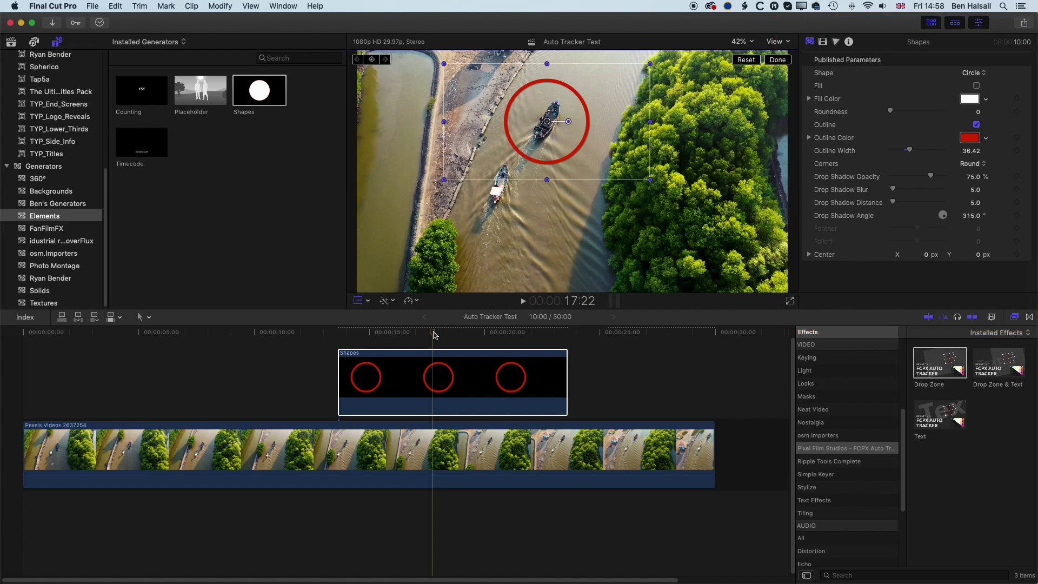
click(416, 361)
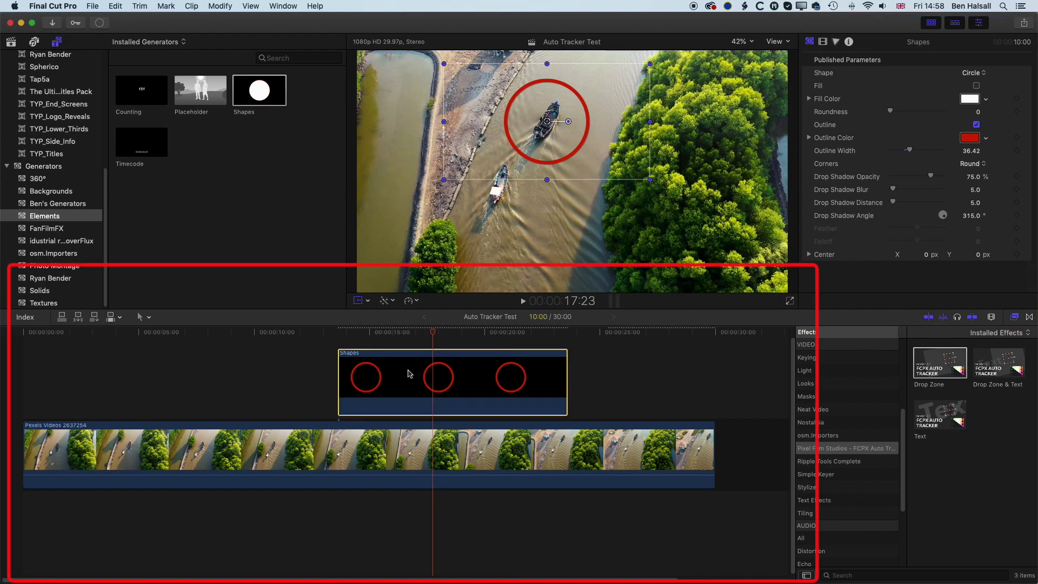
Move the Shapes clip after the river footage and enable Drop Zone On/Off on the river clip
drag(403, 380, 739, 450)
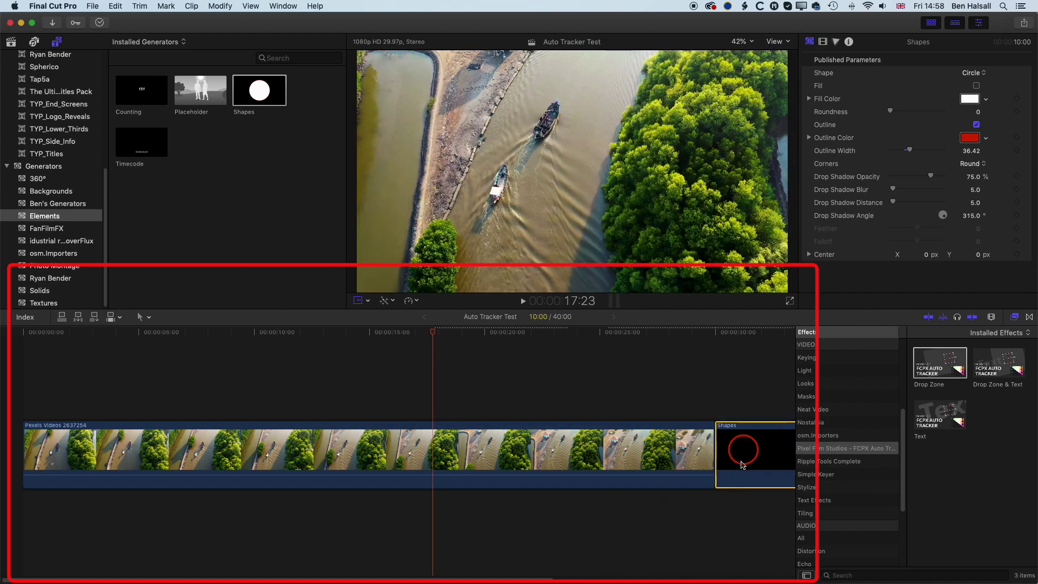
click(441, 450)
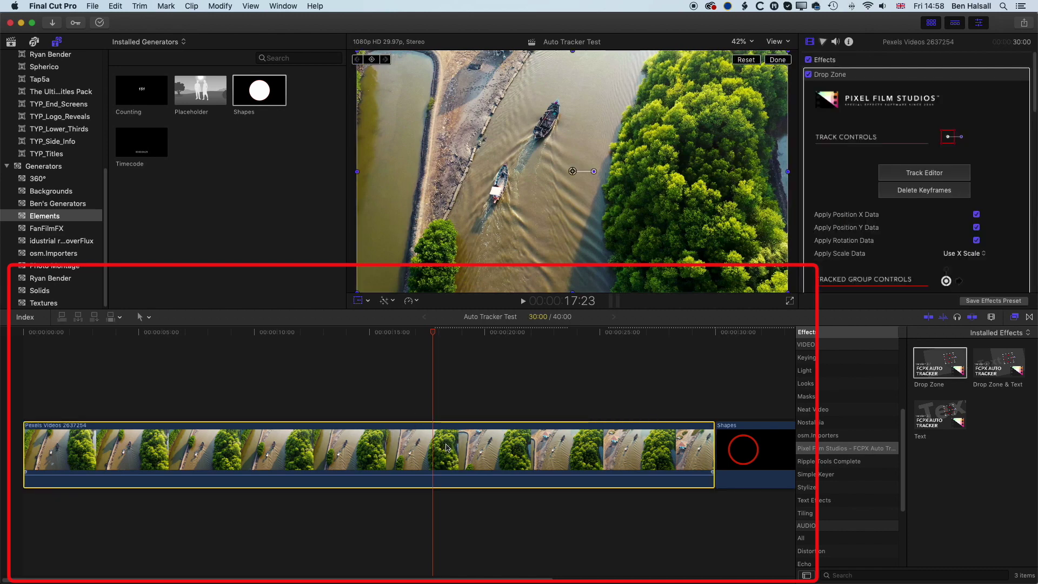
scroll(899, 210, down, 3)
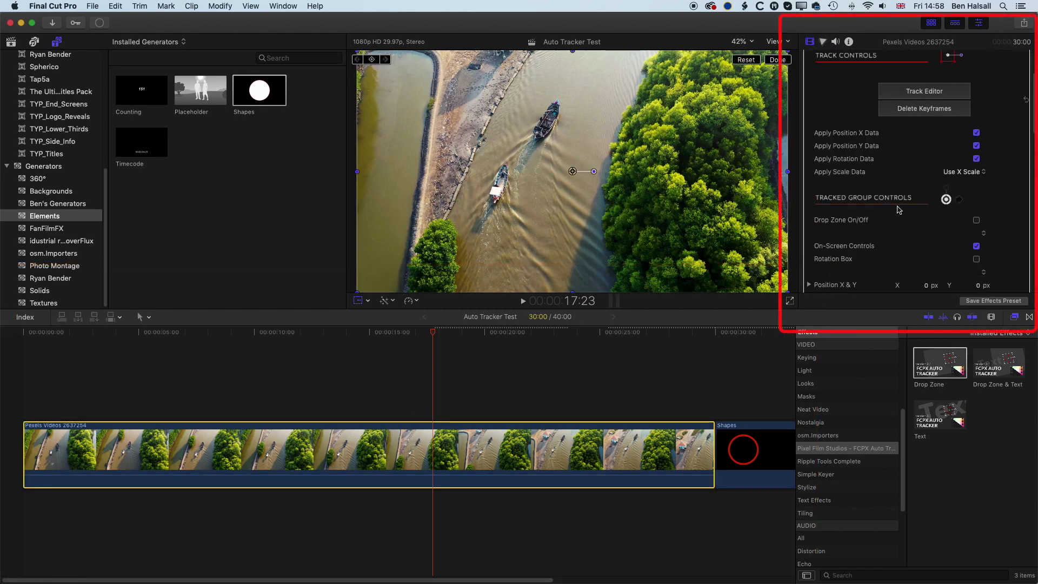
scroll(899, 210, down, 3)
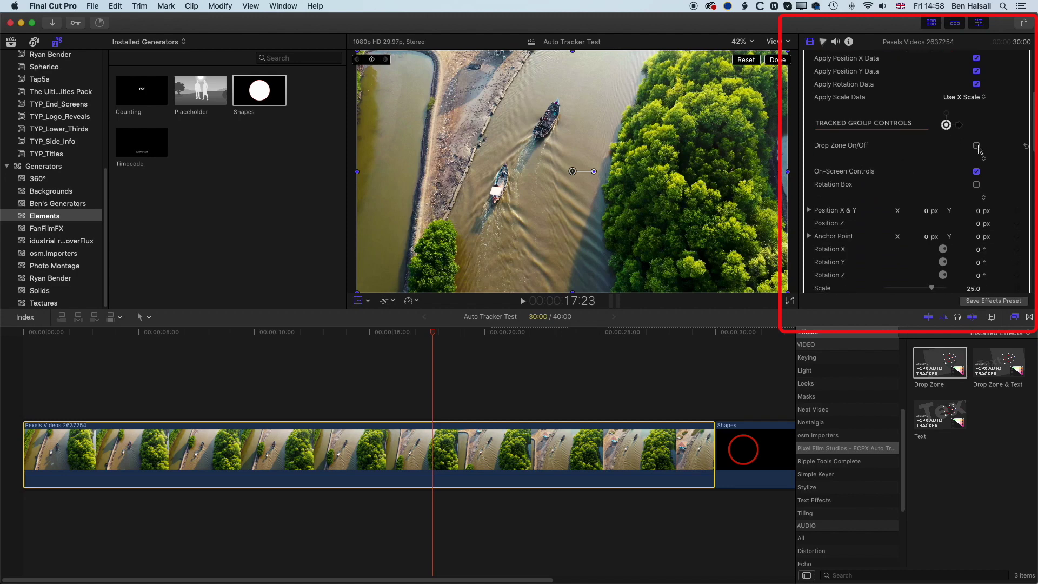
click(976, 146)
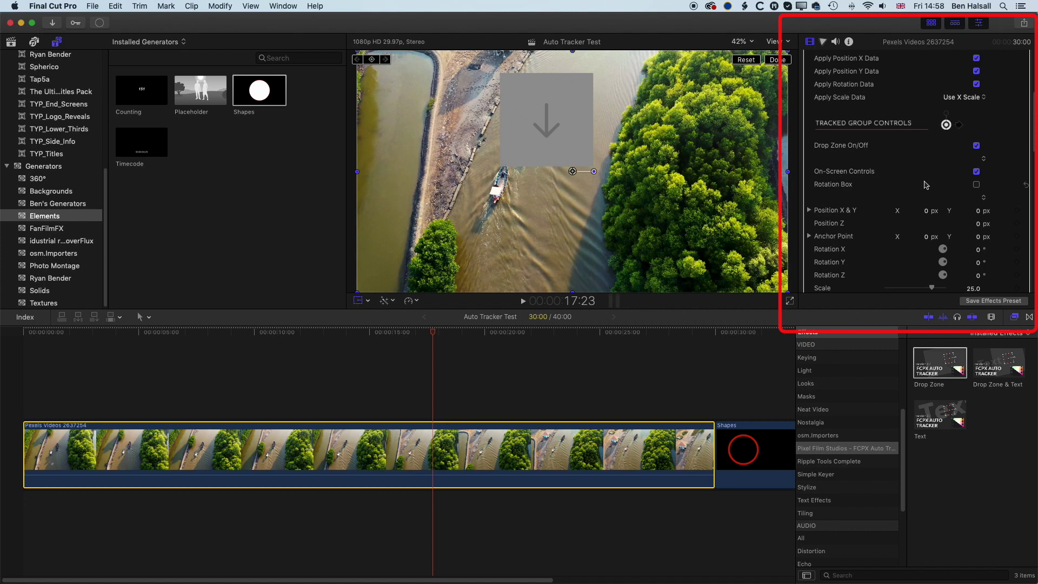
scroll(924, 189, down, 5)
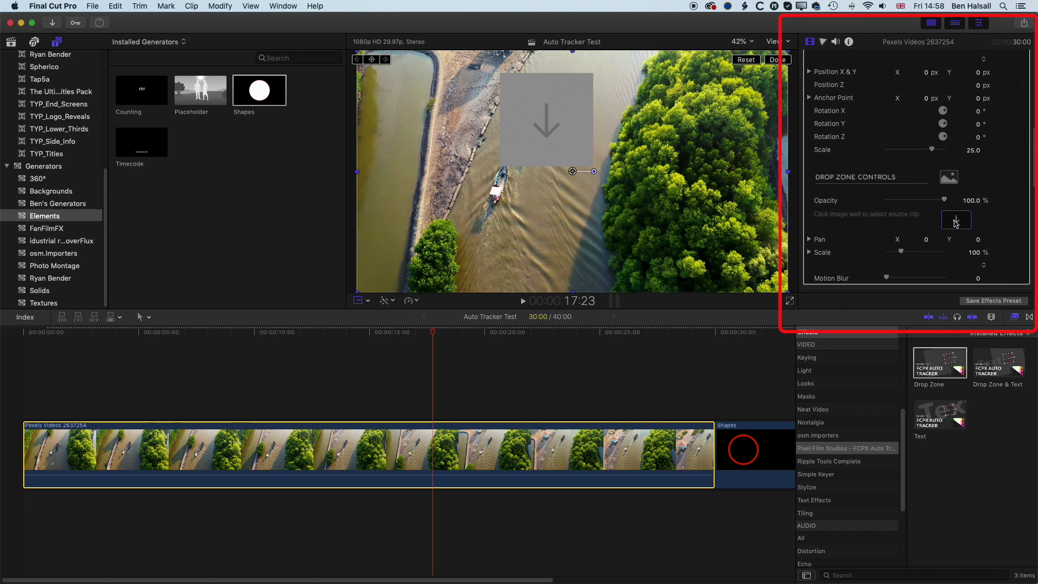
Load the Shapes clip into the tracker's drop zone so the red ring follows the upper boat
click(959, 224)
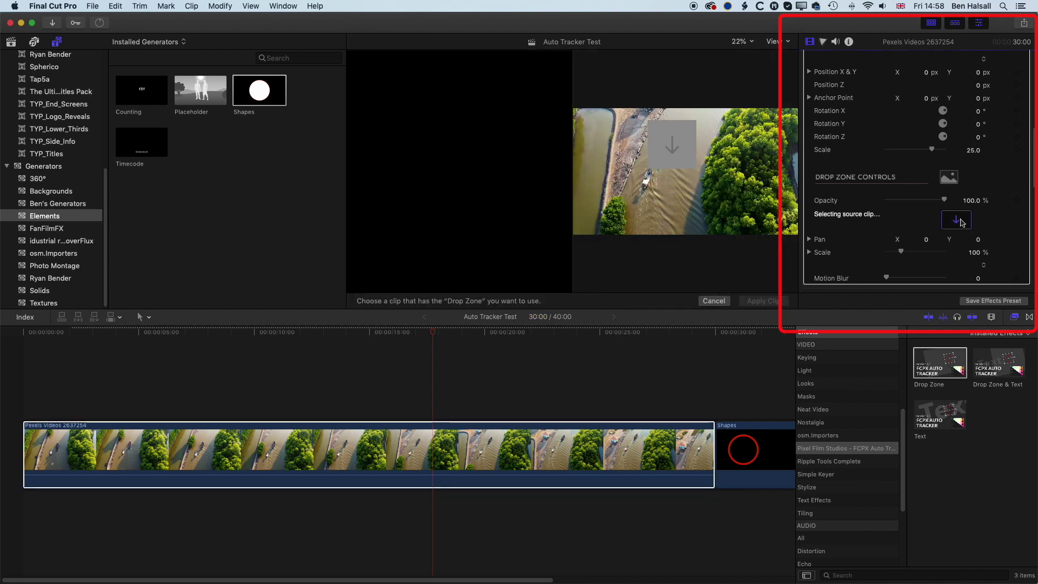
click(756, 450)
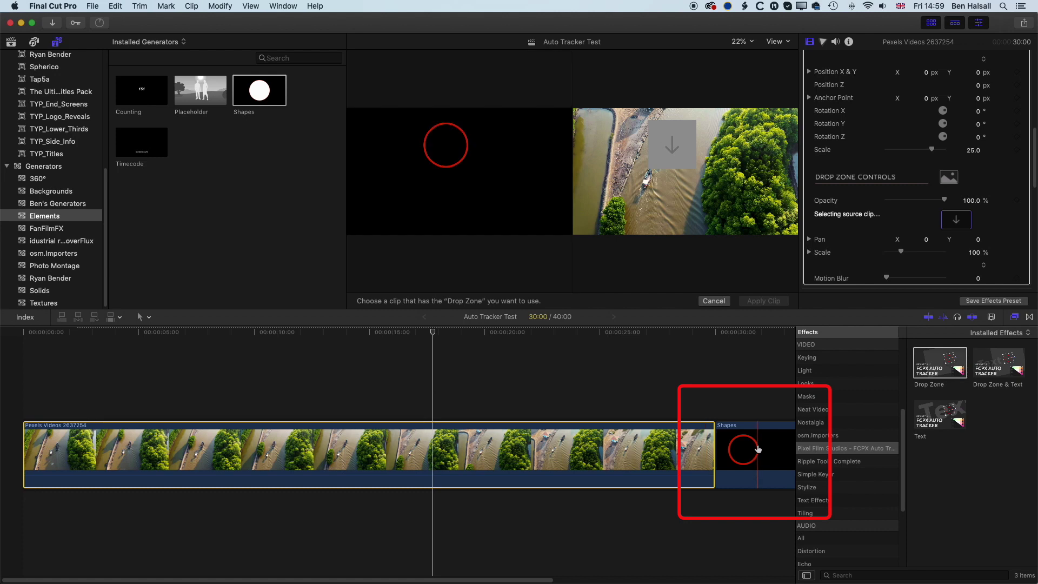
click(758, 449)
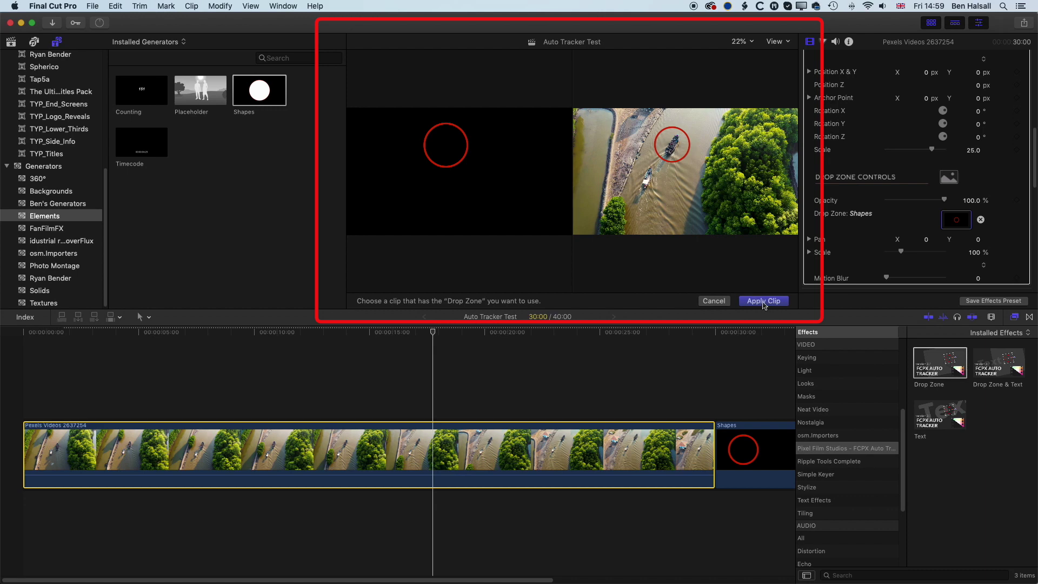
click(764, 301)
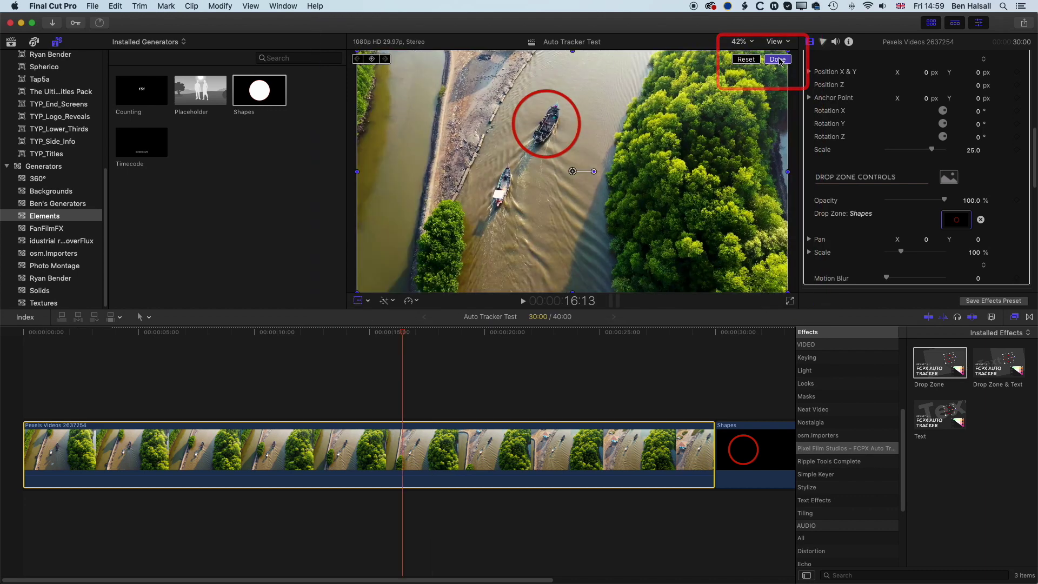
click(778, 60)
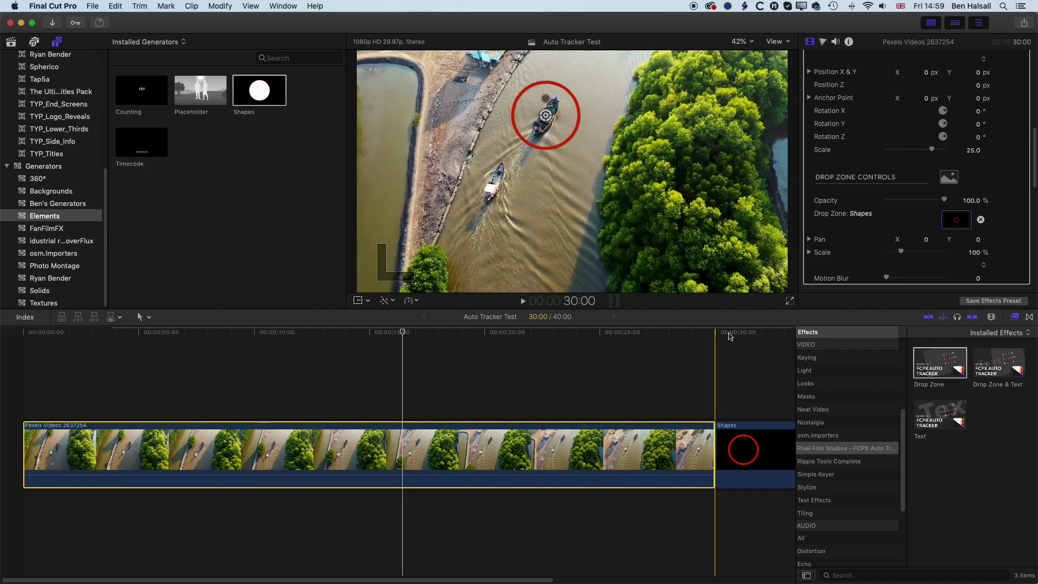
click(740, 437)
Show the Solids generators (Custom, Grey Scale, iMovie, Pastel, Vivid, Whites) in the generator browser
scroll(741, 434, right, 2)
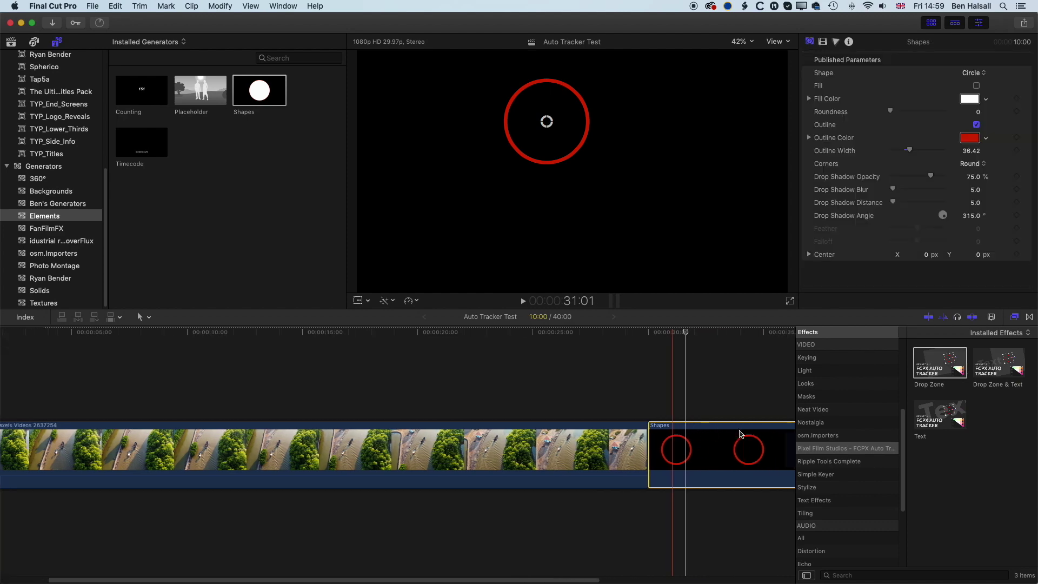
scroll(740, 433, right, 3)
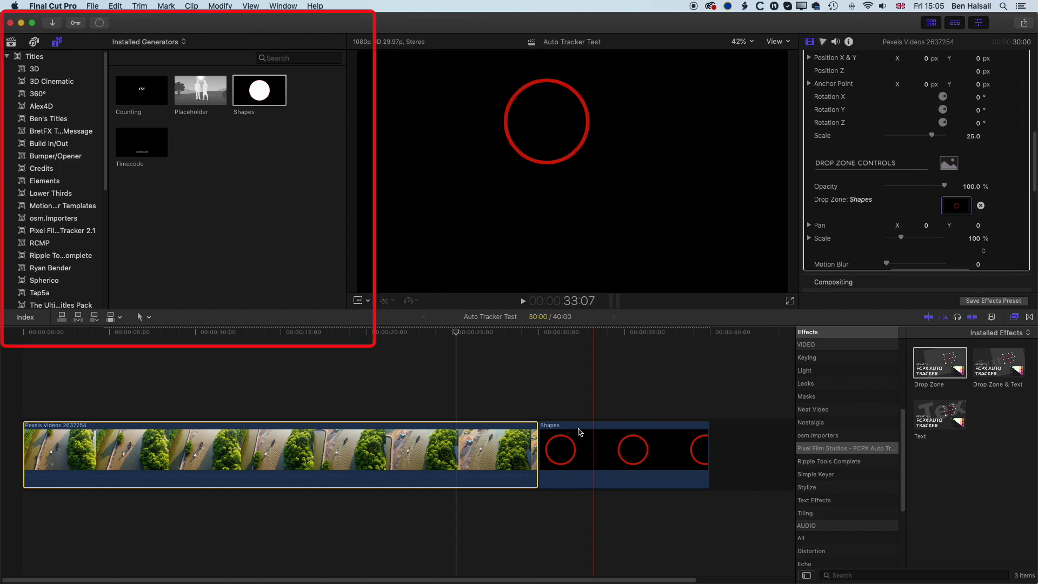
scroll(37, 135, down, 5)
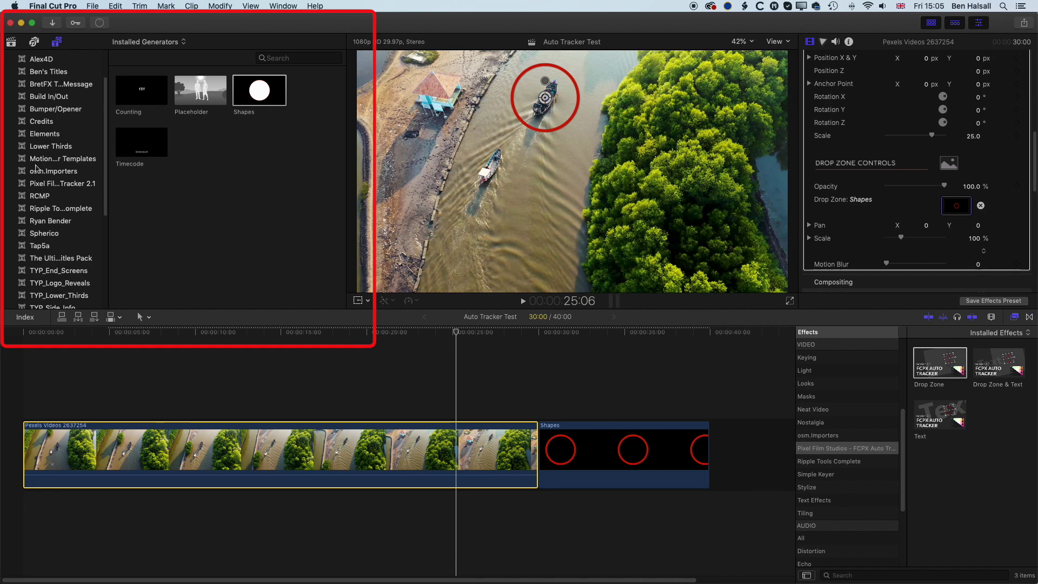
scroll(54, 205, up, 1)
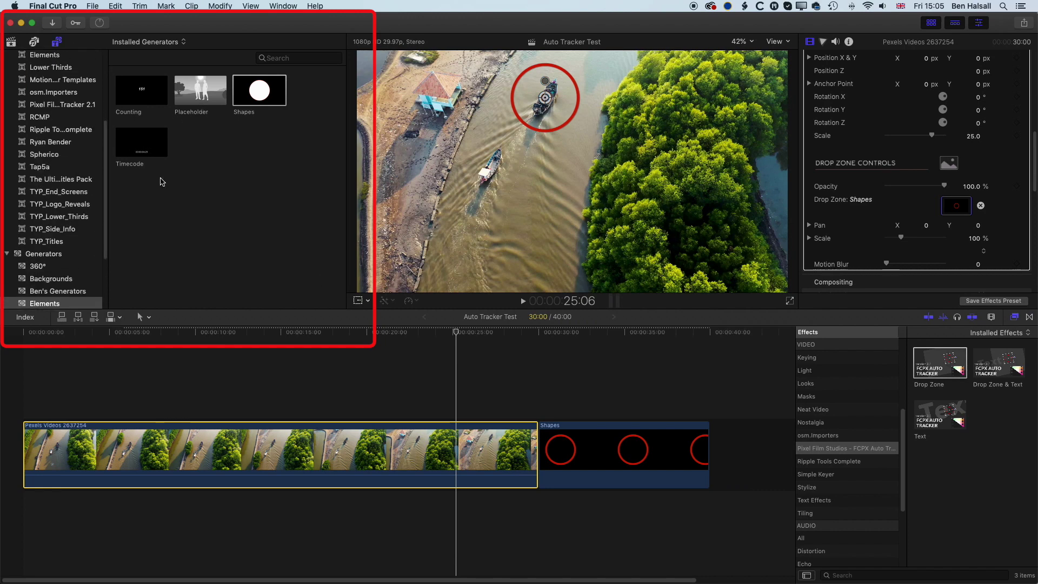
scroll(47, 224, down, 7)
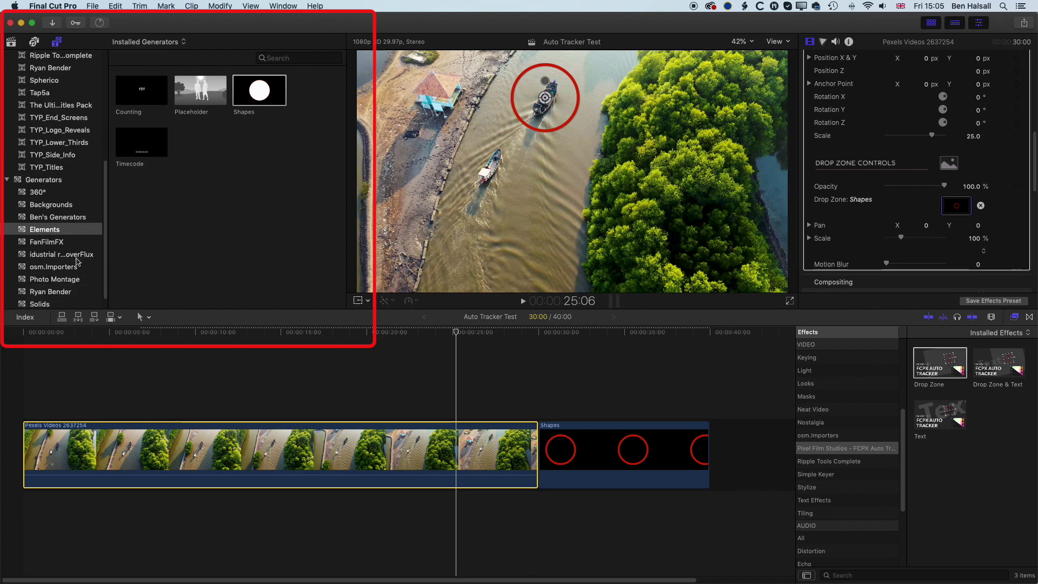
click(52, 292)
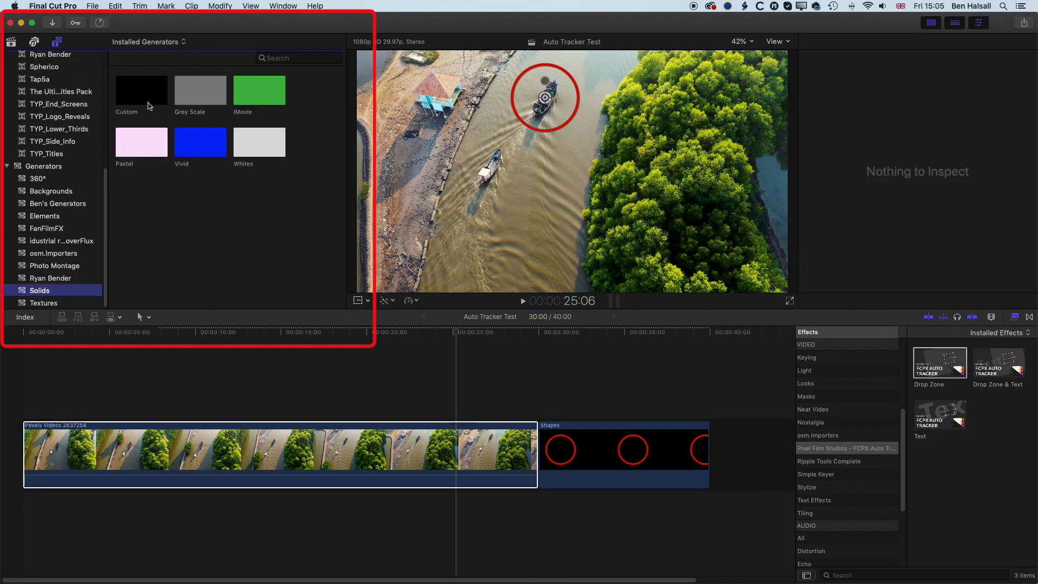
Add a Custom solid as a connected clip above the Shapes clip
click(139, 92)
drag(139, 91, 542, 387)
click(585, 332)
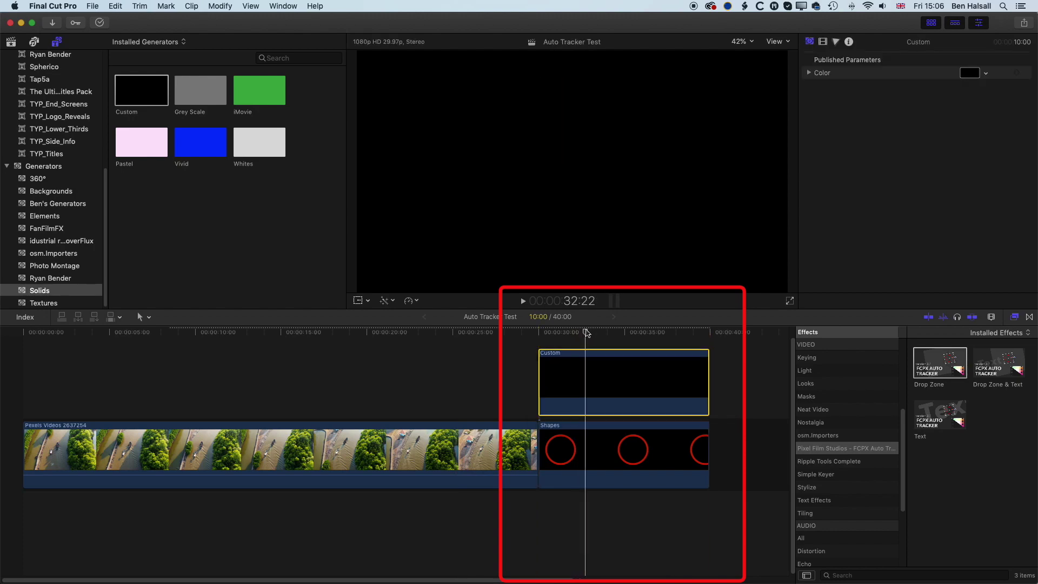
Change the Custom solid's colour from black to red
click(969, 72)
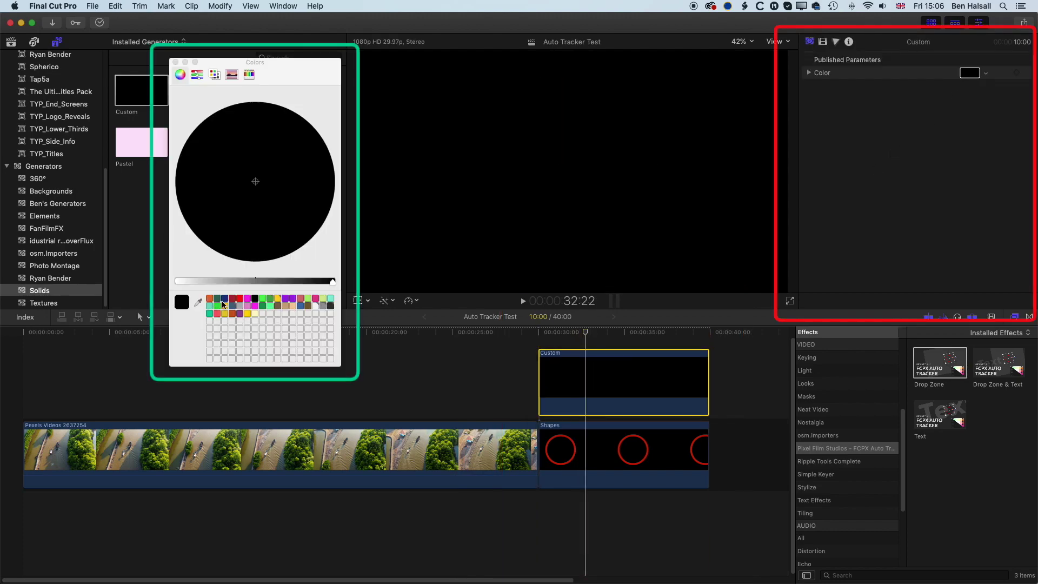
click(239, 299)
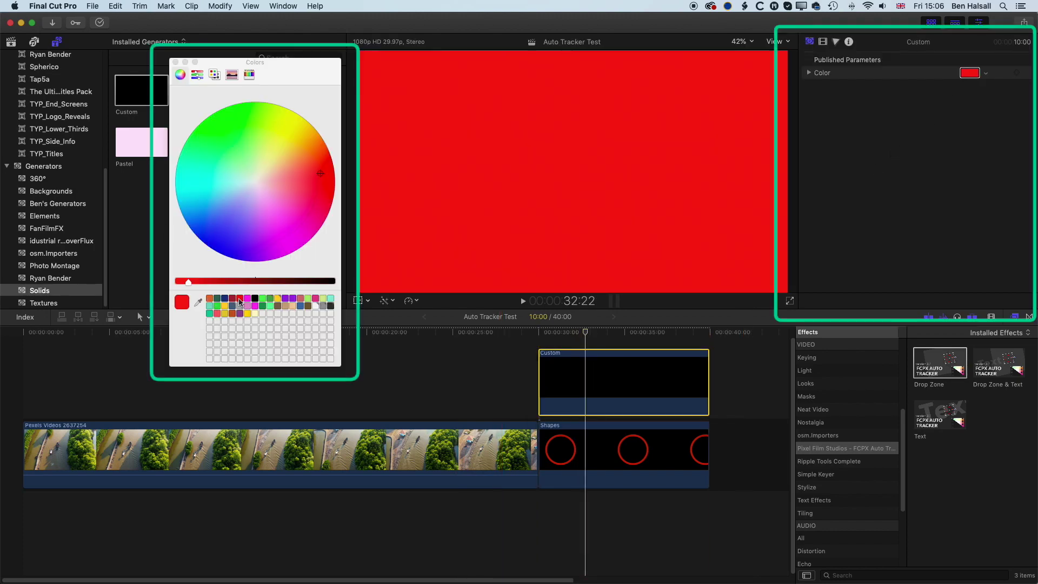
click(175, 62)
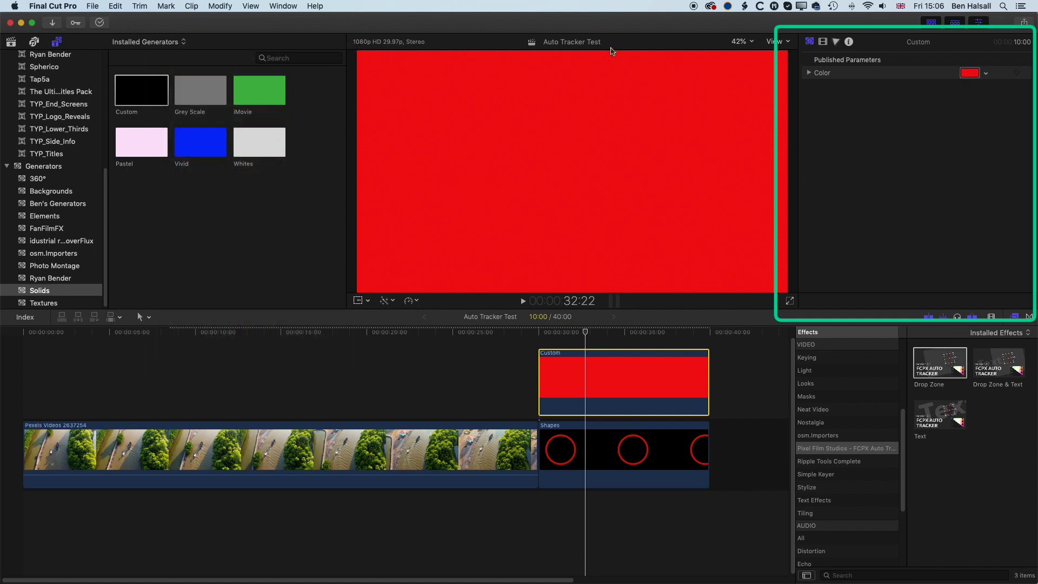
click(823, 42)
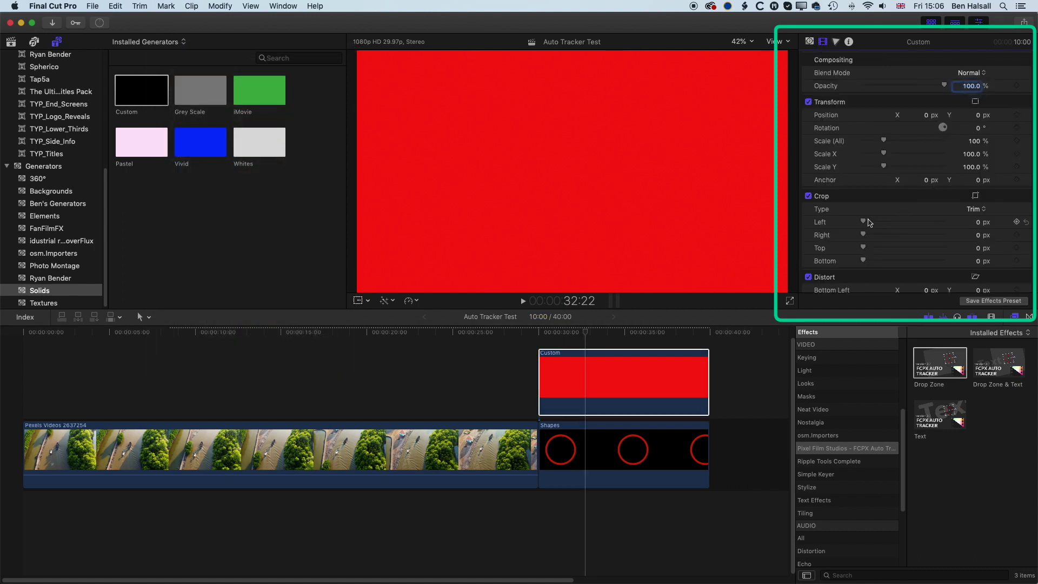
Crop the red solid into a thin bar starting at the circle's edge, with the playhead at 30:00
drag(863, 248, 922, 263)
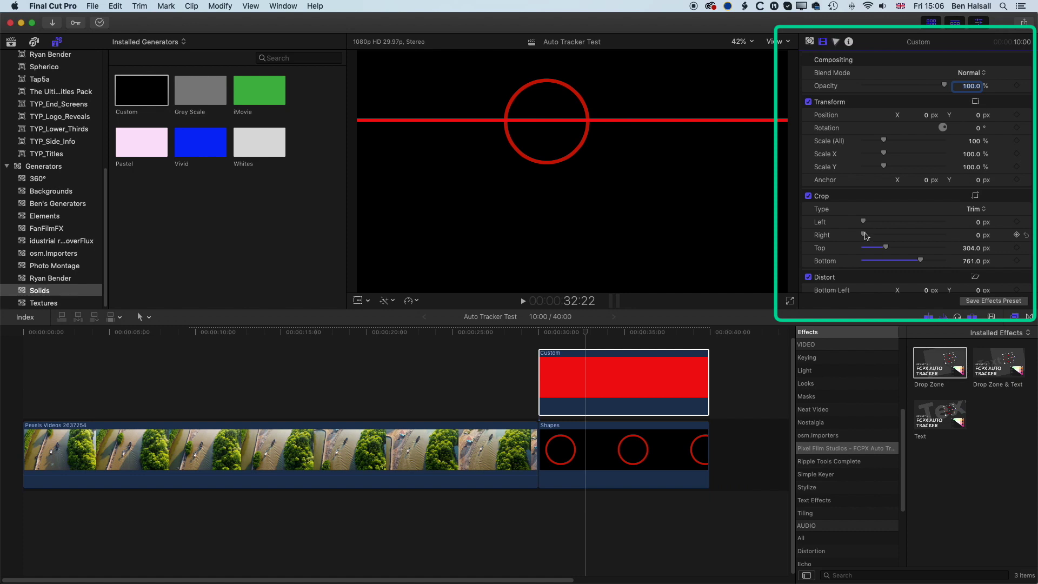
mouse_move(863, 222)
mouse_down()
mouse_move(941, 222)
mouse_move(872, 235)
mouse_up()
scroll(472, 352, up, 1)
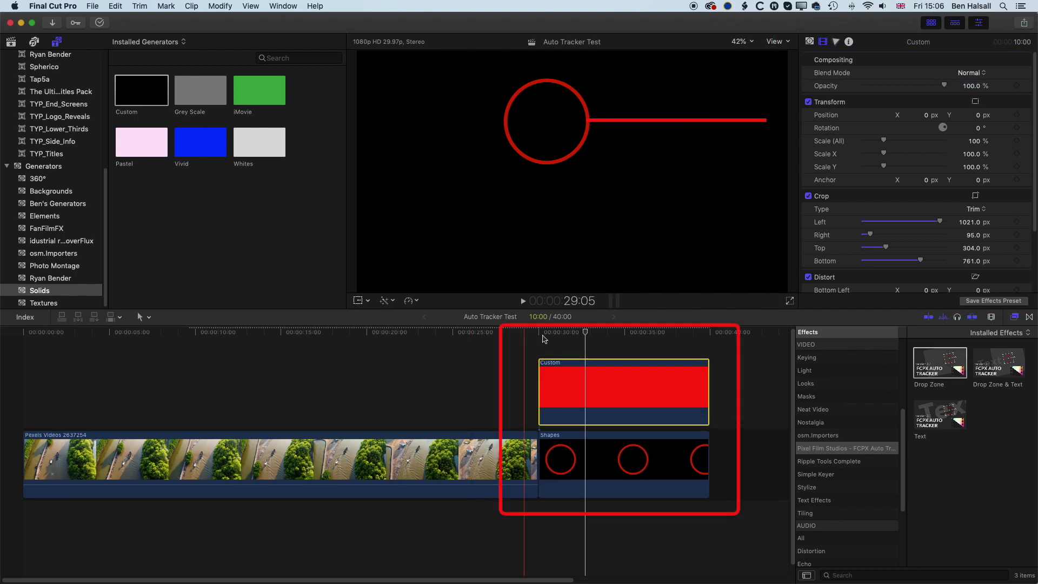
drag(581, 332, 539, 334)
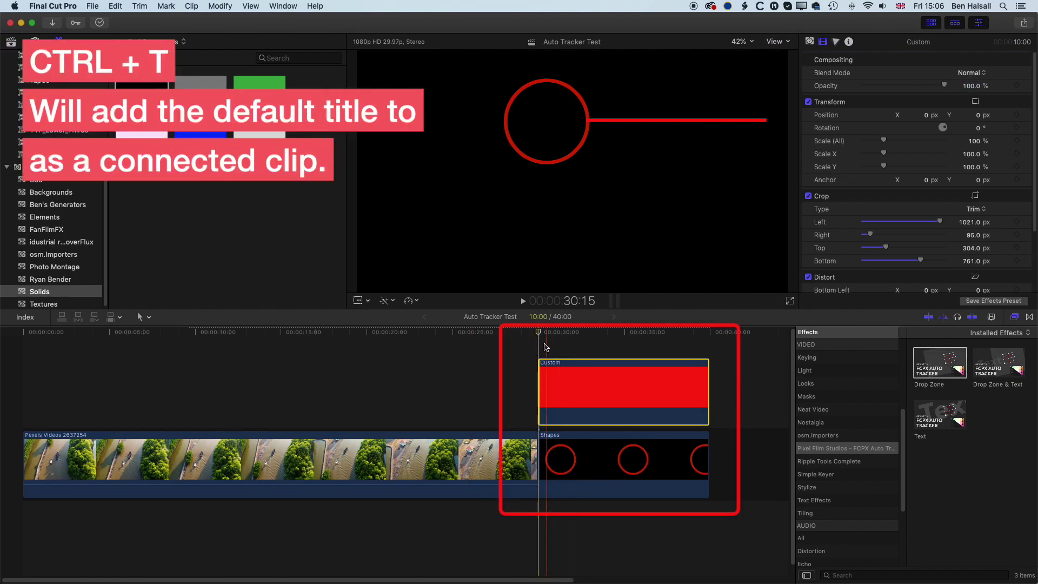
Add a default title starting at 30:00 and move it up beside the red bar
key(ctrl+t)
drag(570, 351, 562, 352)
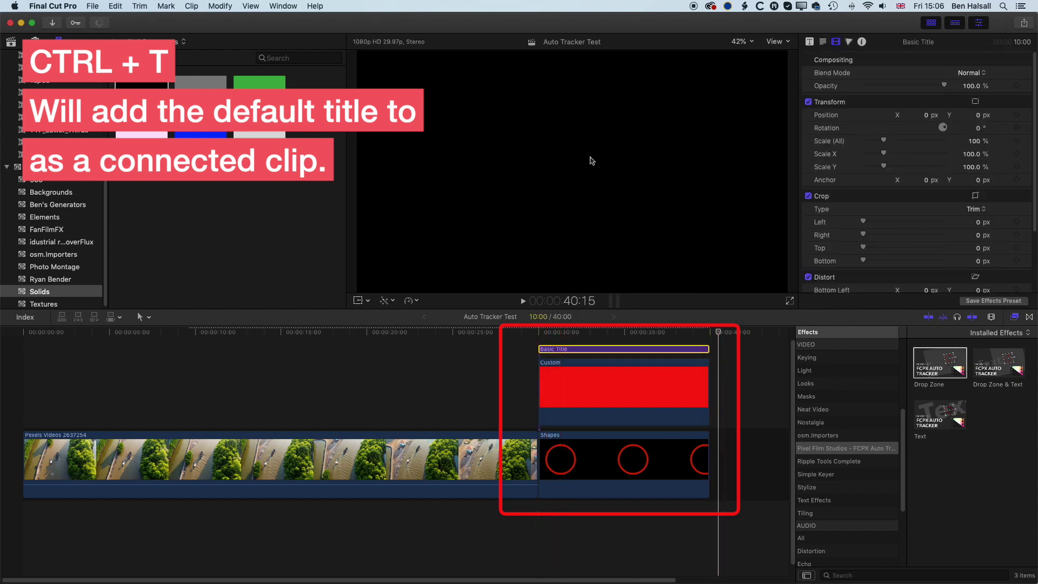
click(574, 332)
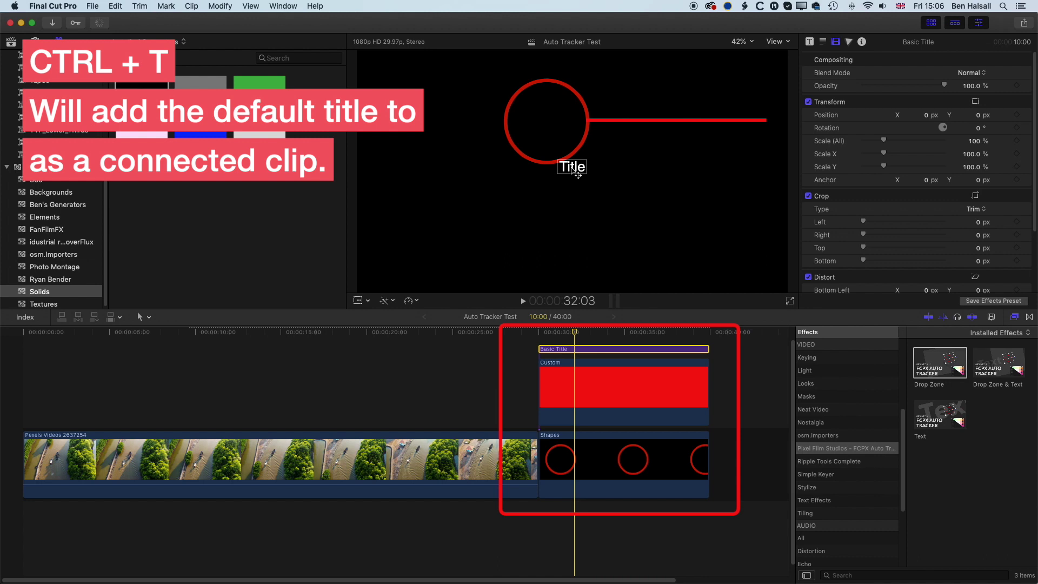
drag(575, 167, 643, 111)
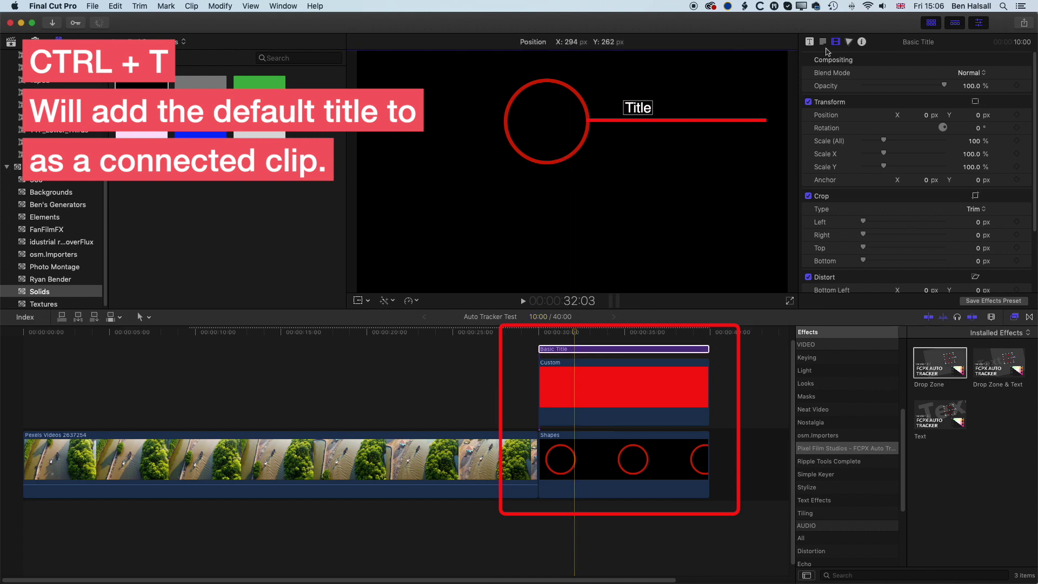
Change the title text to 'Boat on a River' and place the label on the bar
click(823, 42)
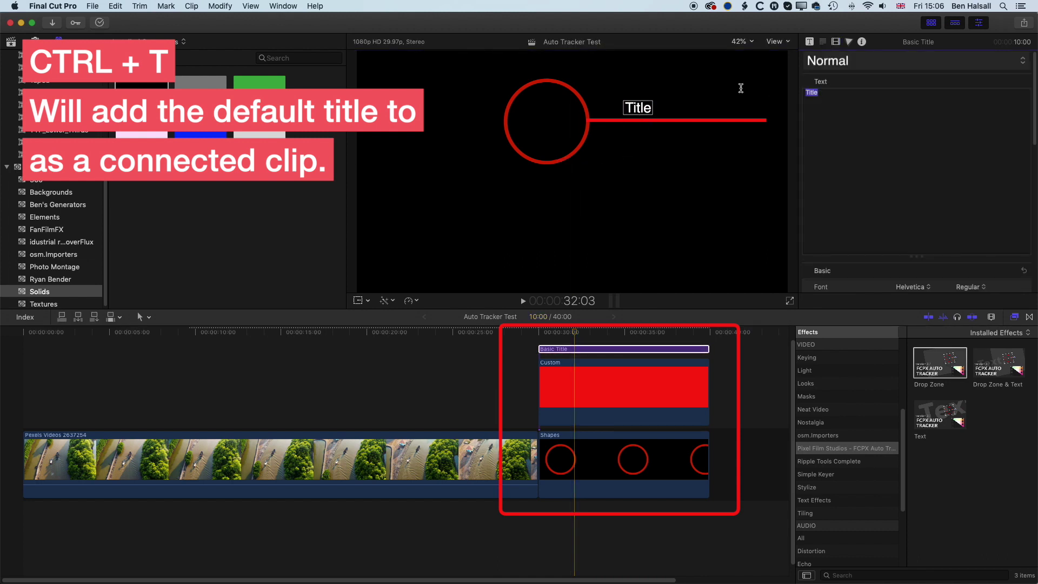
key(BackSpace)
text(Boat)
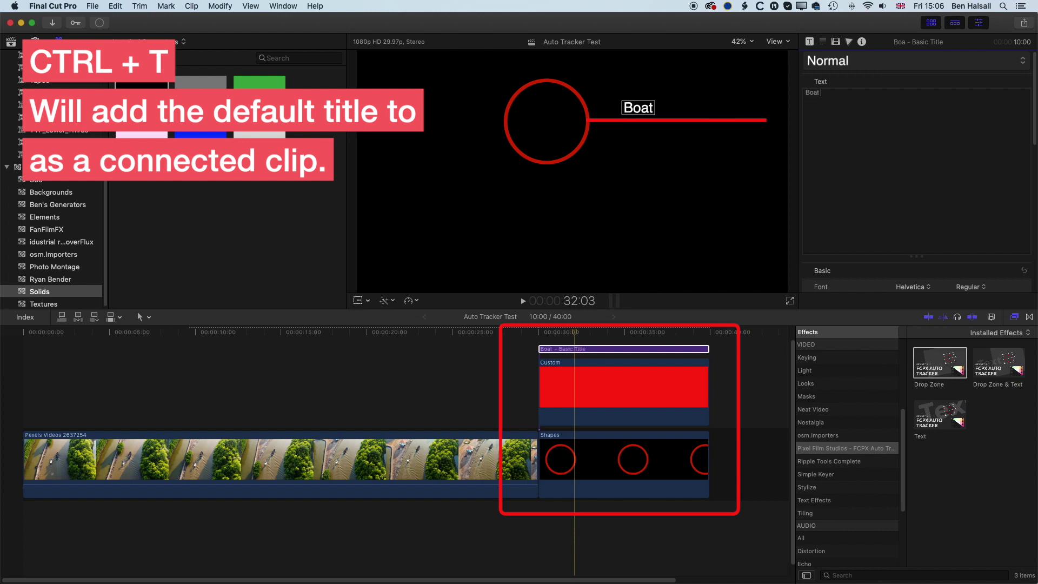
text( on a River)
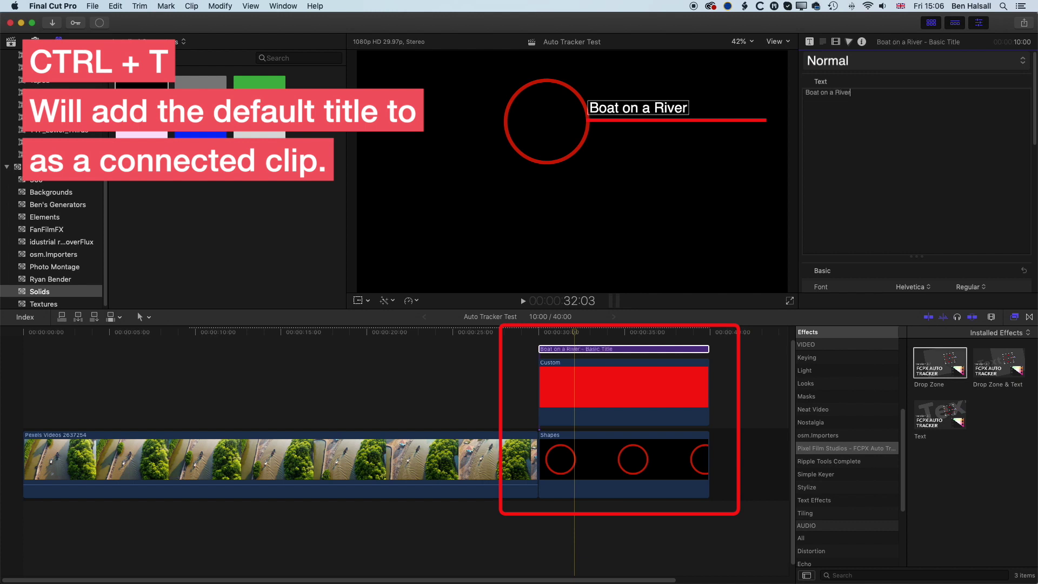
drag(649, 109, 715, 112)
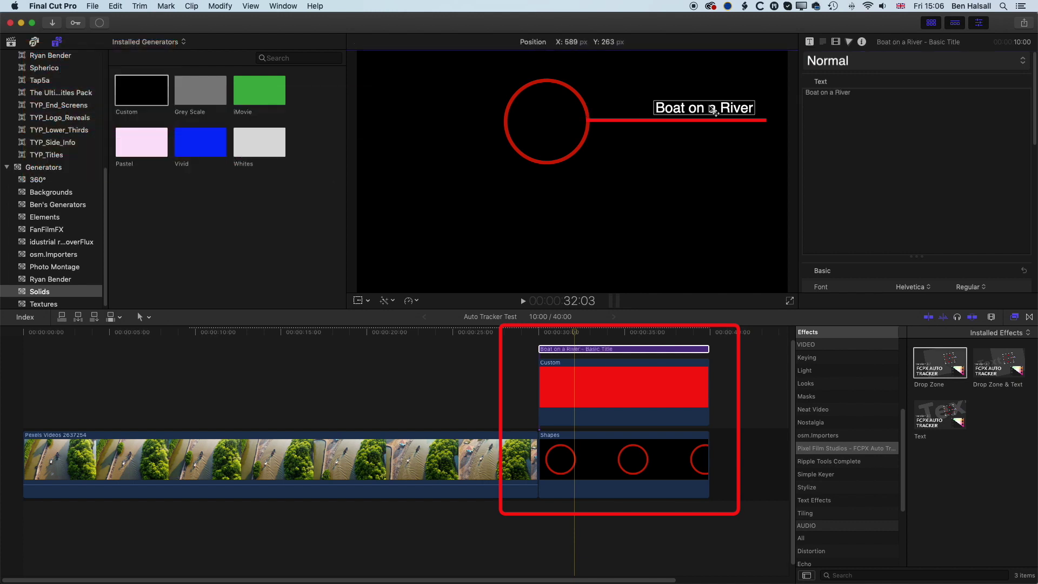
click(593, 348)
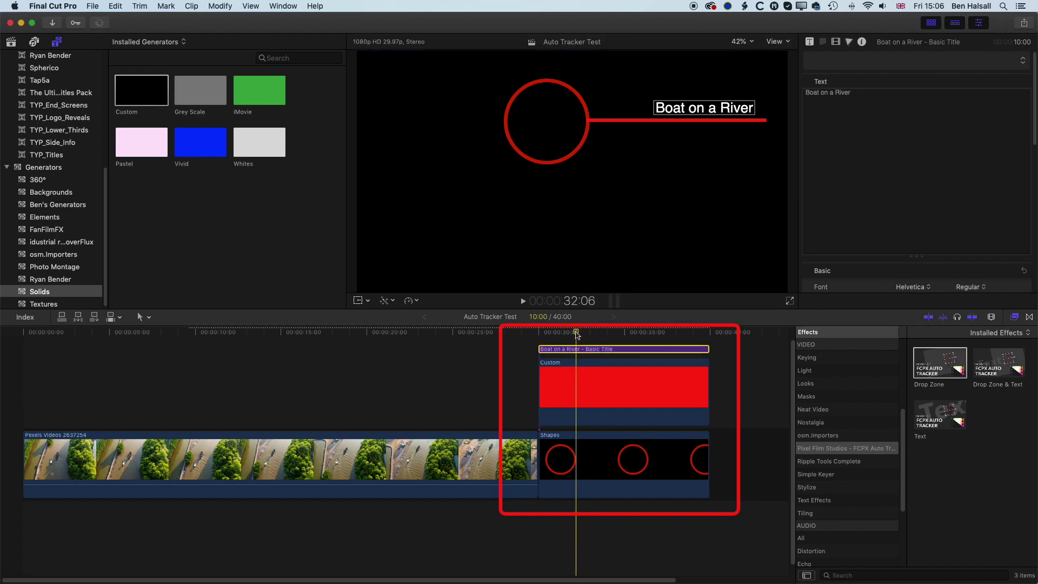
Combine the title, red solid and circle into the compound clip 'Auto Tracker Test Clip'
shift+click(583, 468)
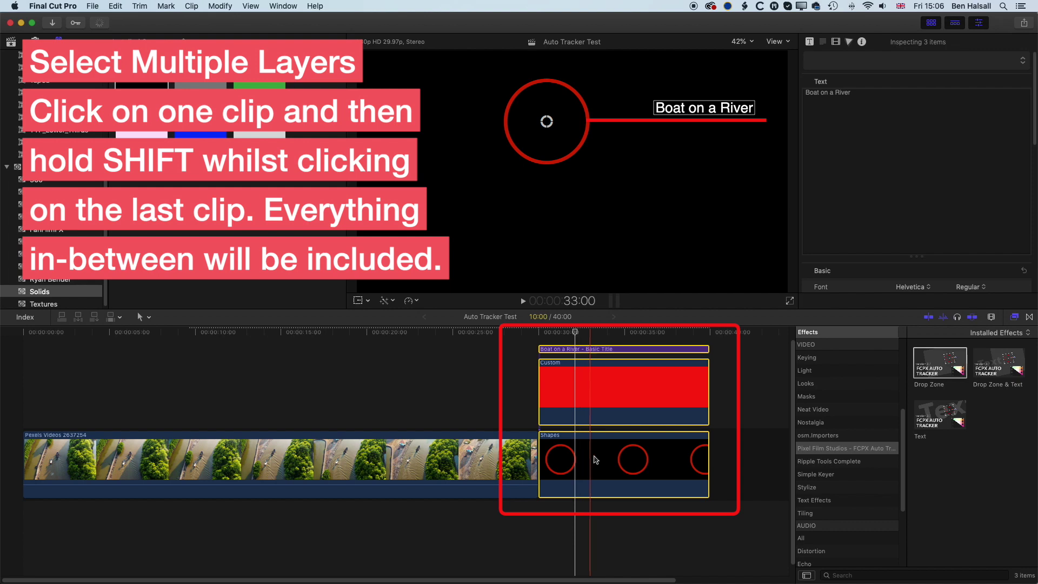
right_click(593, 459)
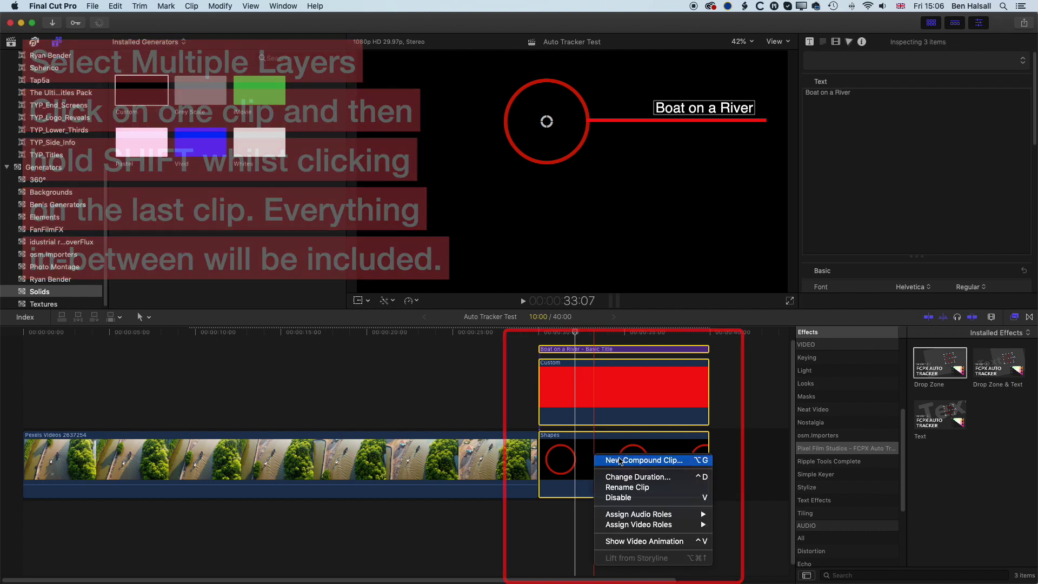
click(627, 401)
click(659, 81)
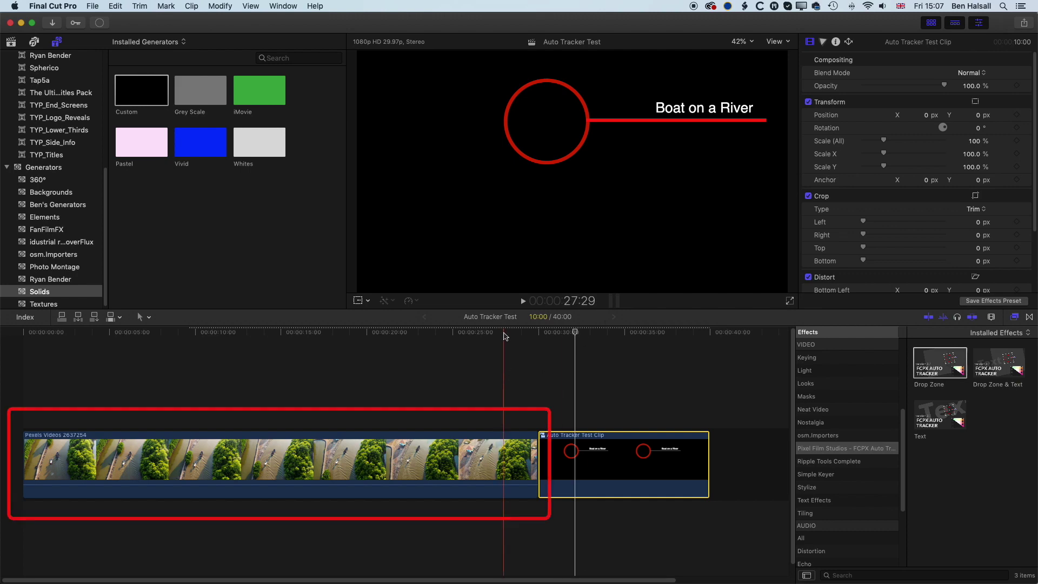
Load Auto Tracker Test Clip into the river clip's tracker drop zone
click(482, 455)
click(479, 456)
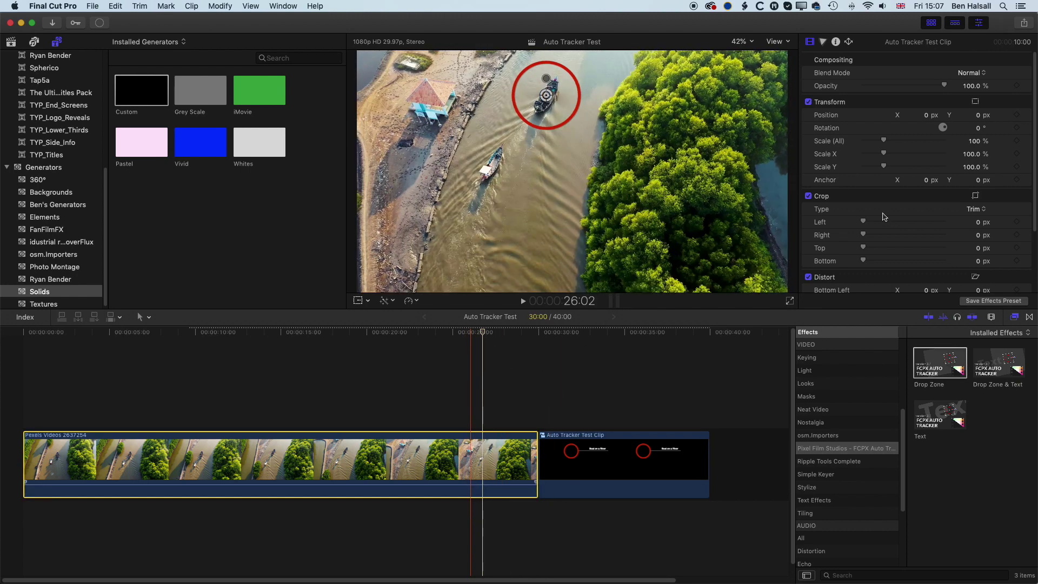
scroll(888, 171, down, 15)
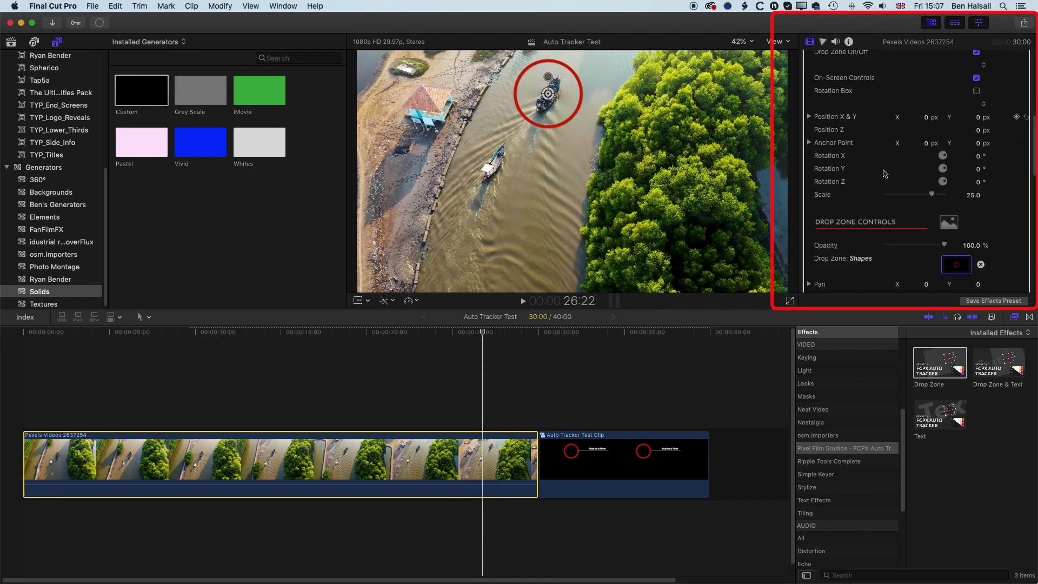
click(957, 229)
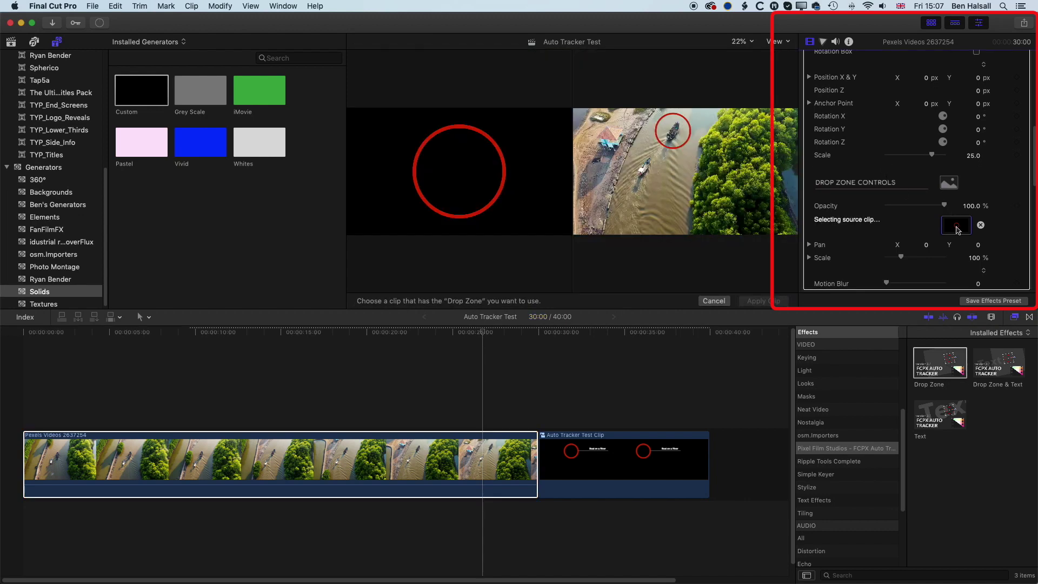
click(594, 460)
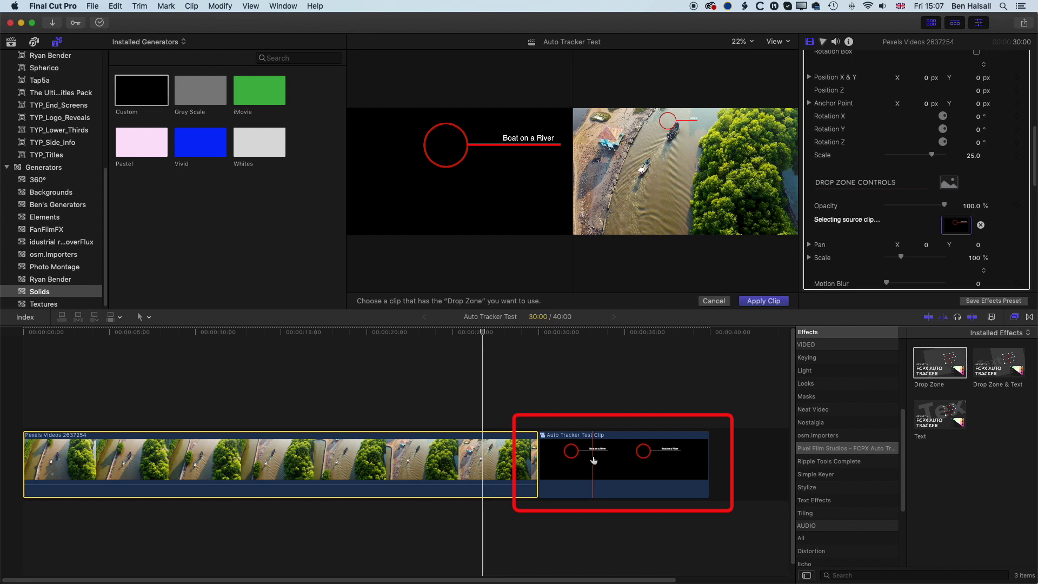
click(764, 301)
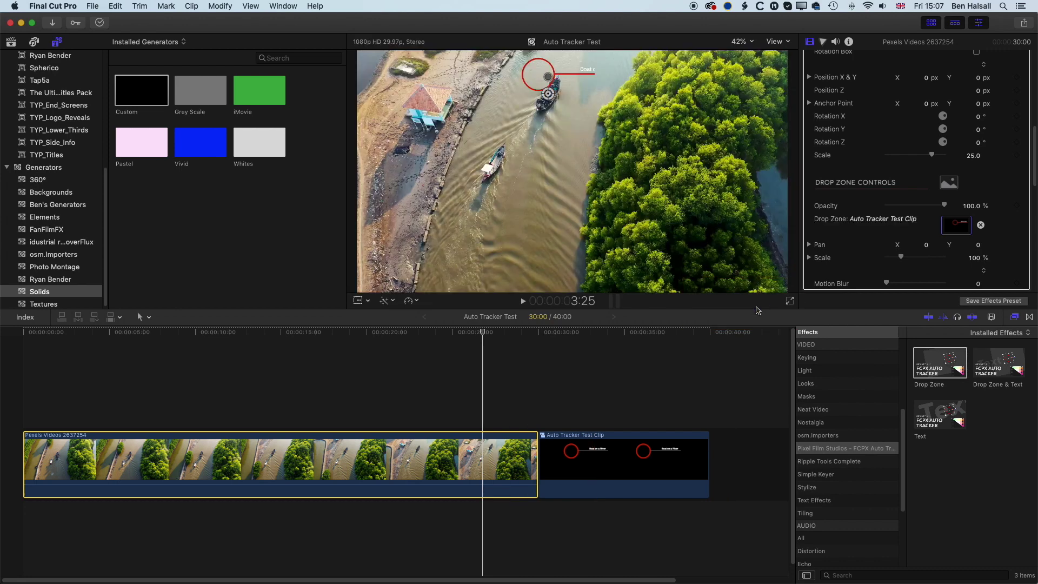
click(597, 332)
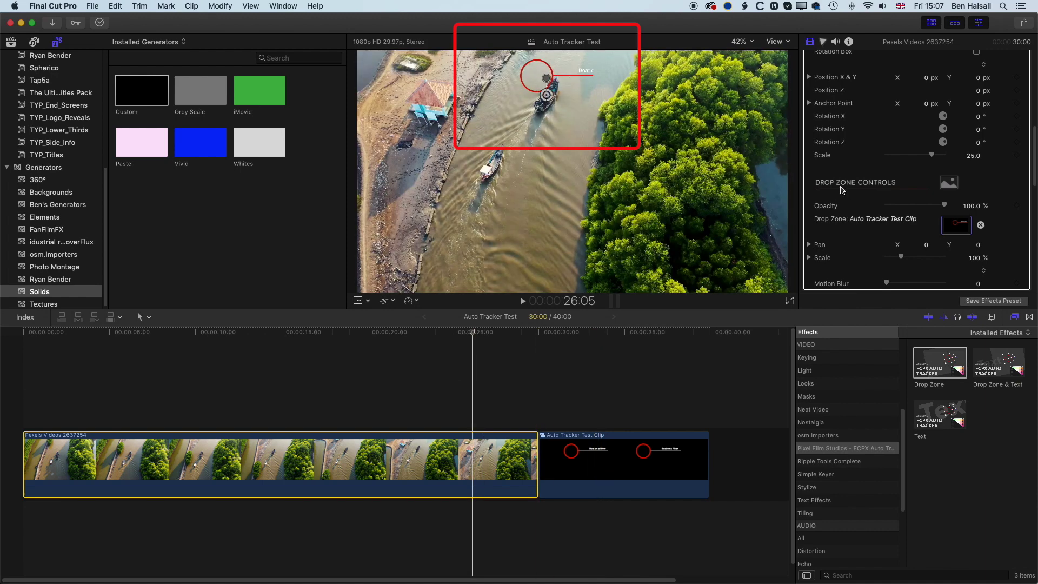
Shift the callout left with Drop Zone Pan X -37.3 and raise its scale from 25 to 32
scroll(865, 195, down, 3)
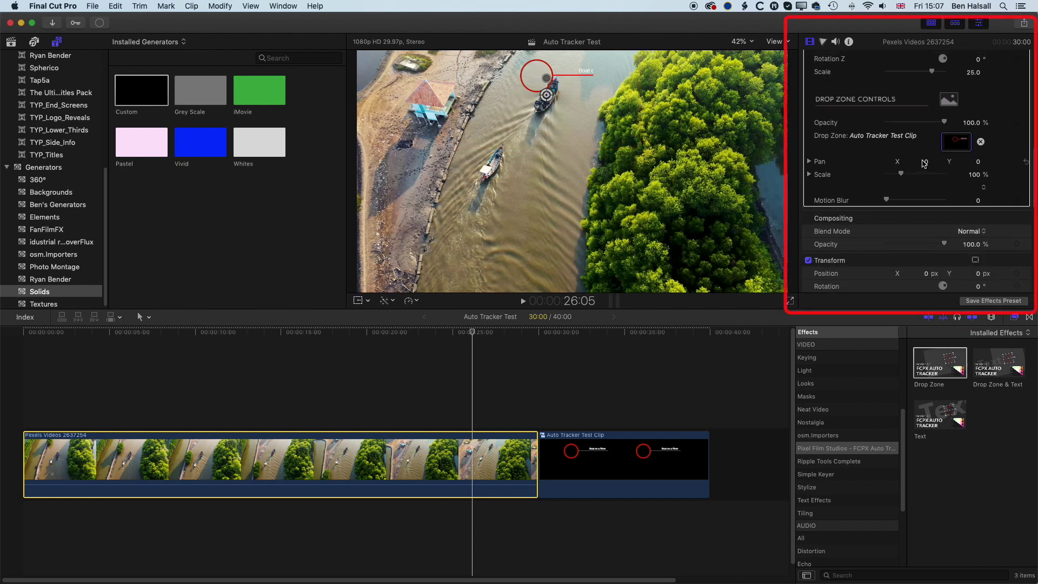
drag(927, 165, 900, 173)
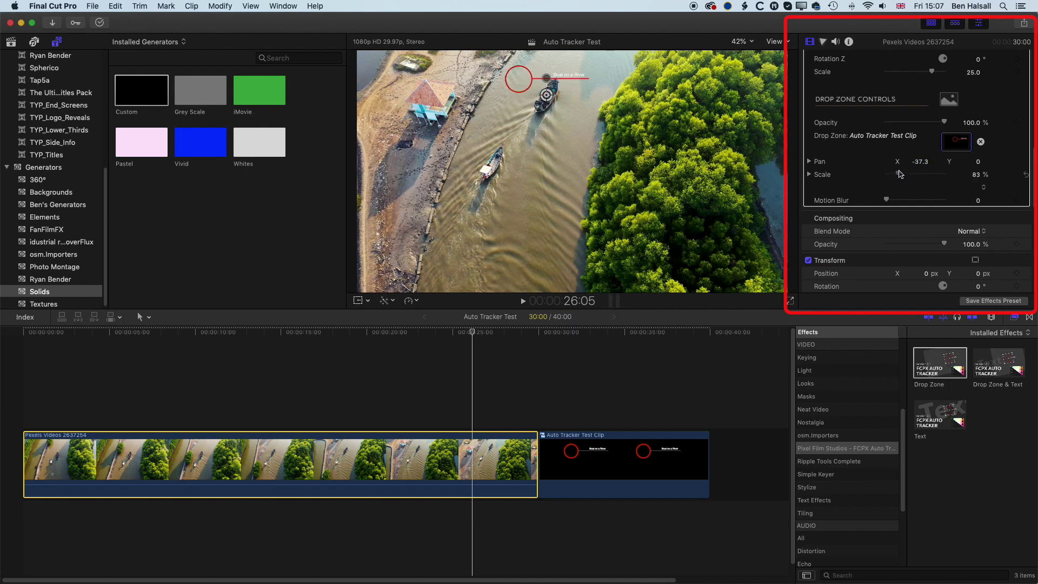
scroll(865, 162, up, 2)
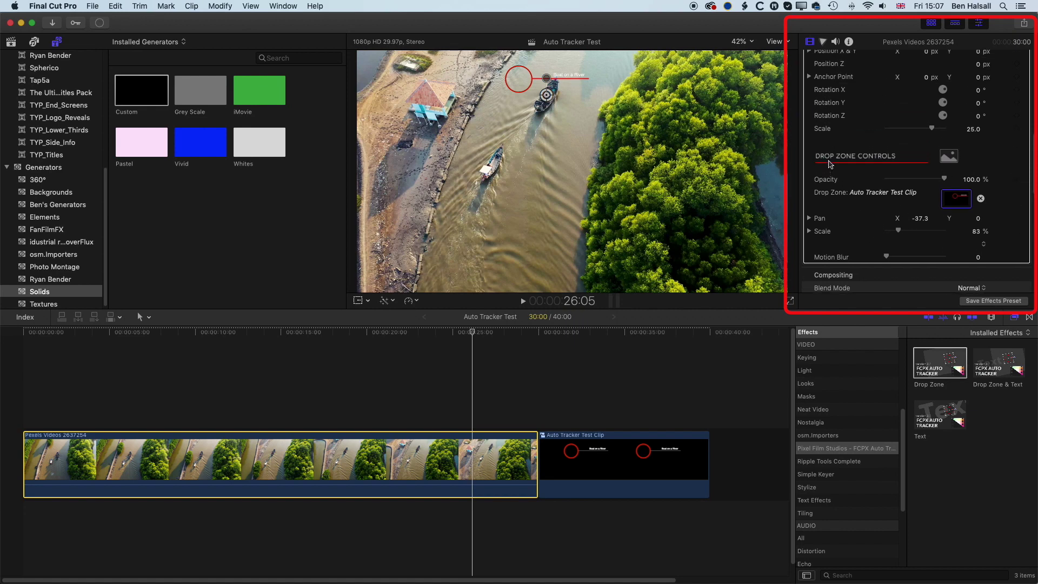
scroll(831, 165, up, 3)
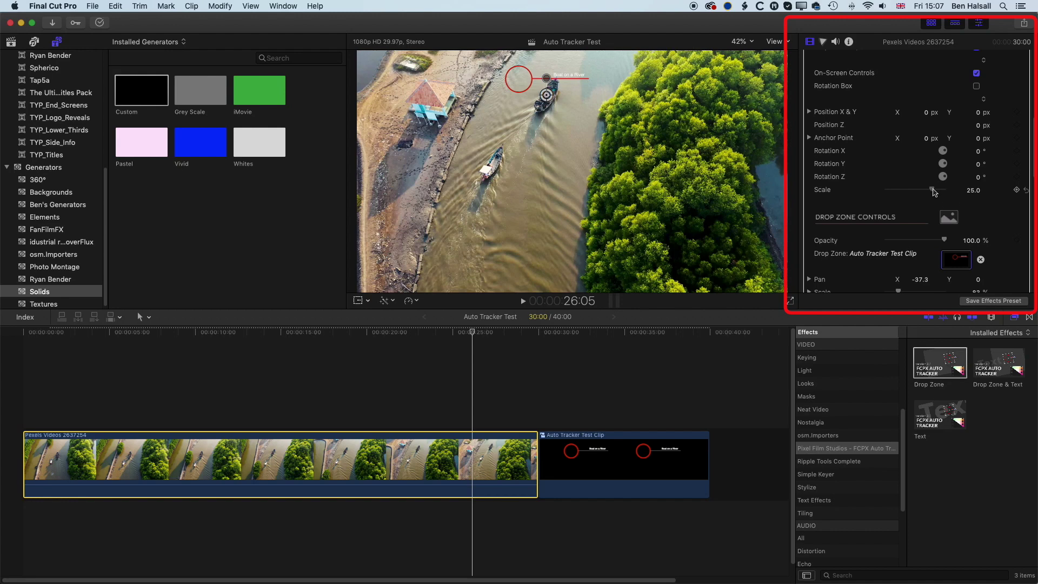
drag(934, 192, 947, 193)
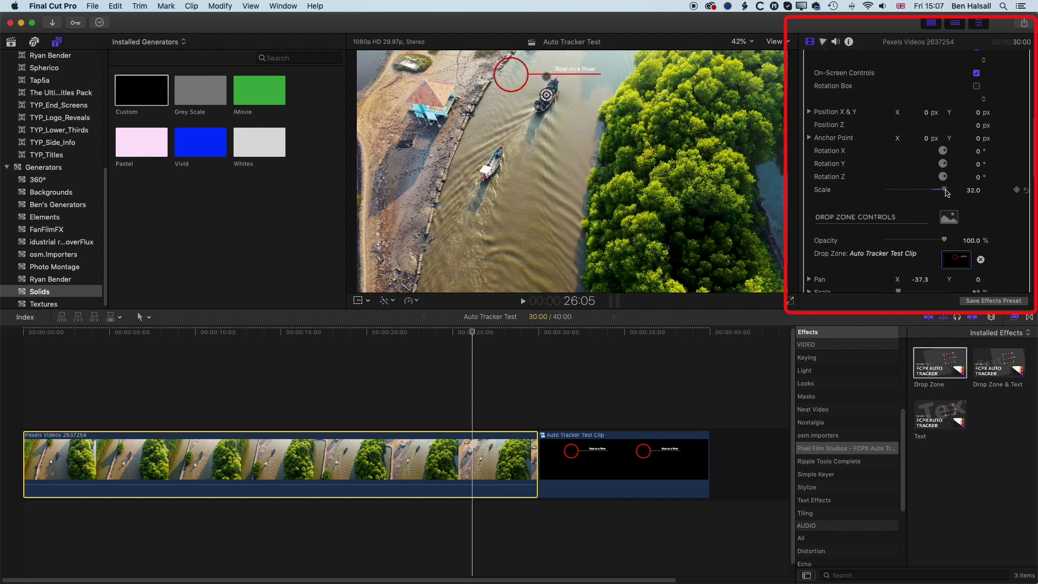
Scale the callout to 69.1, position the circle around the boat, and scrub to check tracking
scroll(834, 102, up, 3)
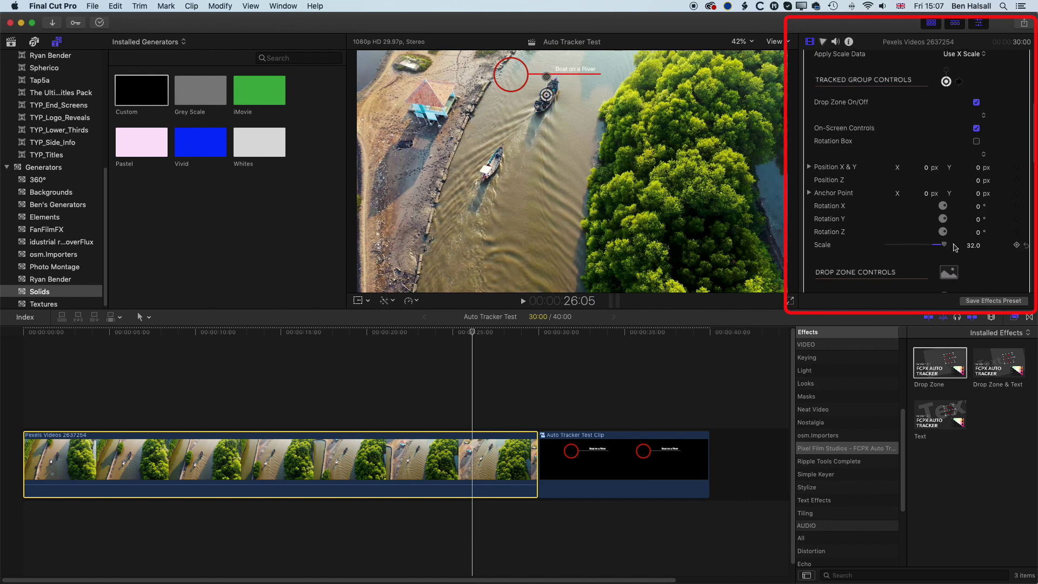
drag(972, 248, 973, 230)
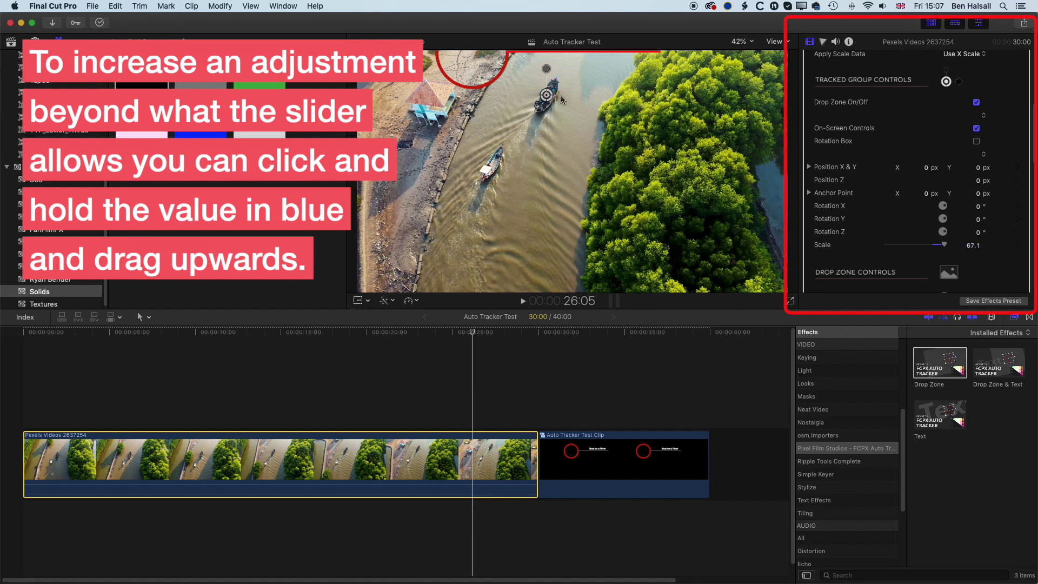
drag(546, 96, 620, 138)
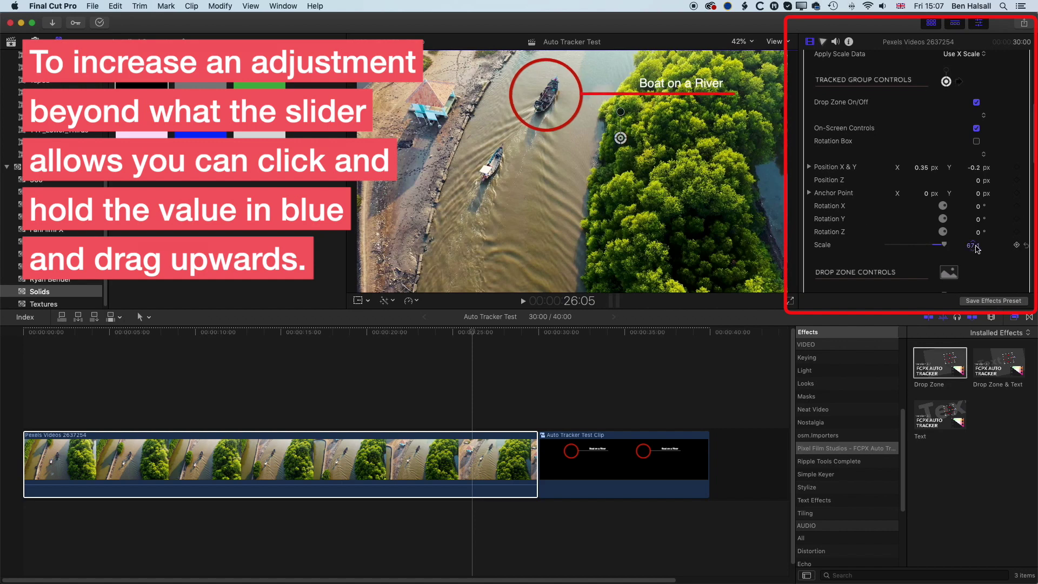
drag(977, 249, 978, 243)
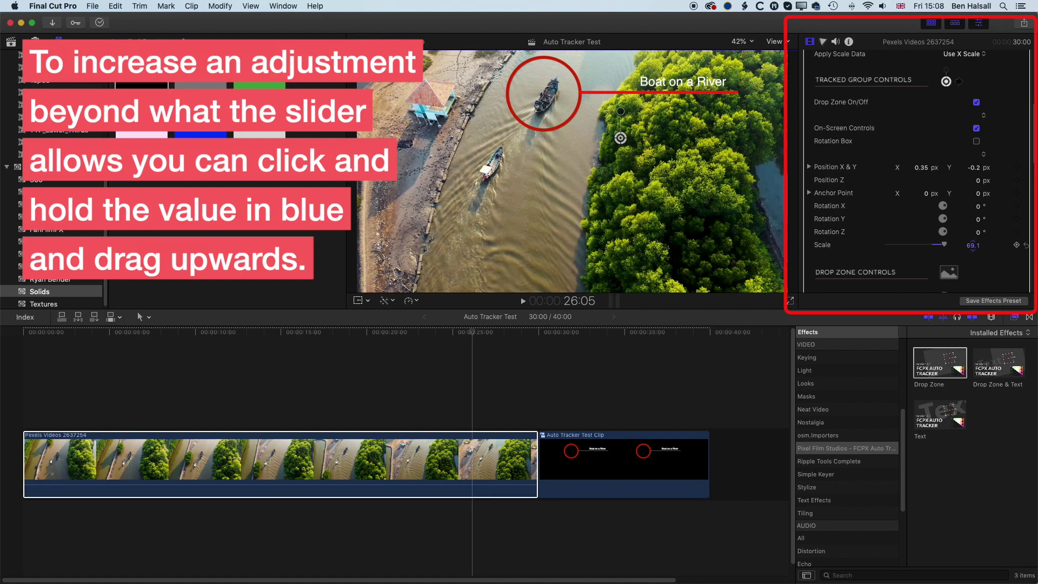
click(474, 333)
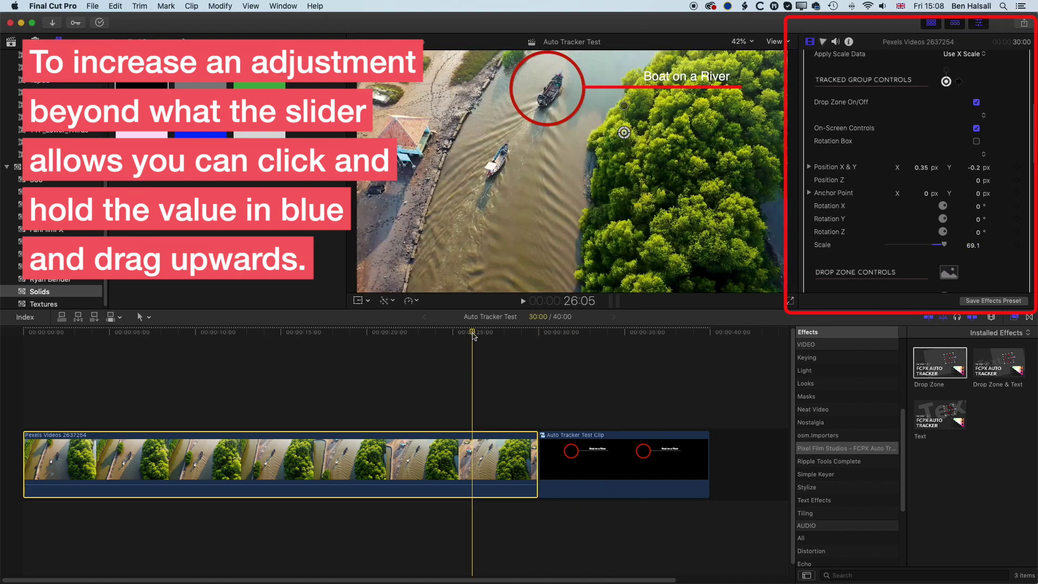
drag(360, 333, 293, 333)
Play the river footage from the start to confirm the ring and label stay on the boat
key(Home)
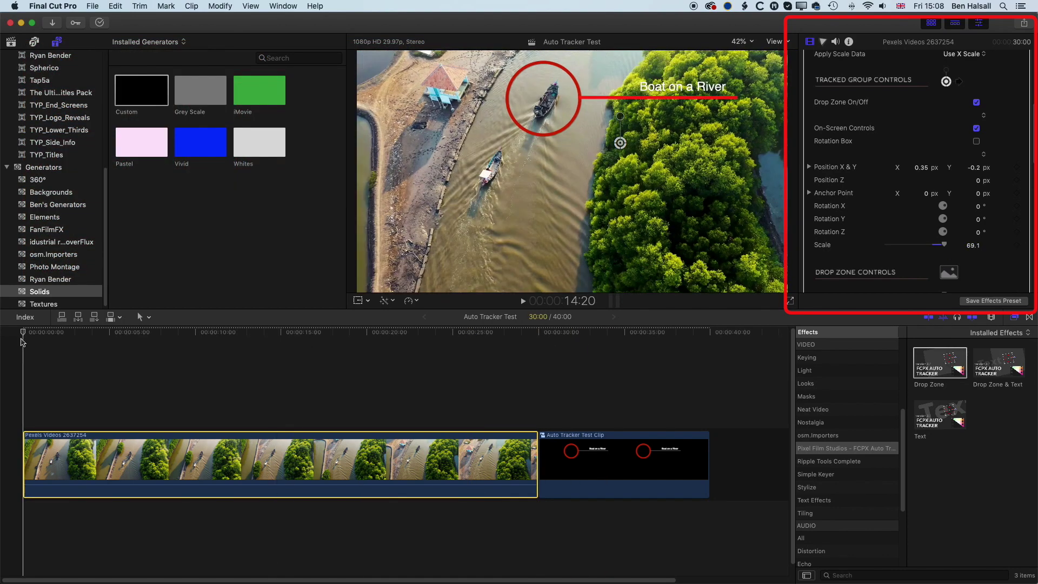
key(space)
key(Home)
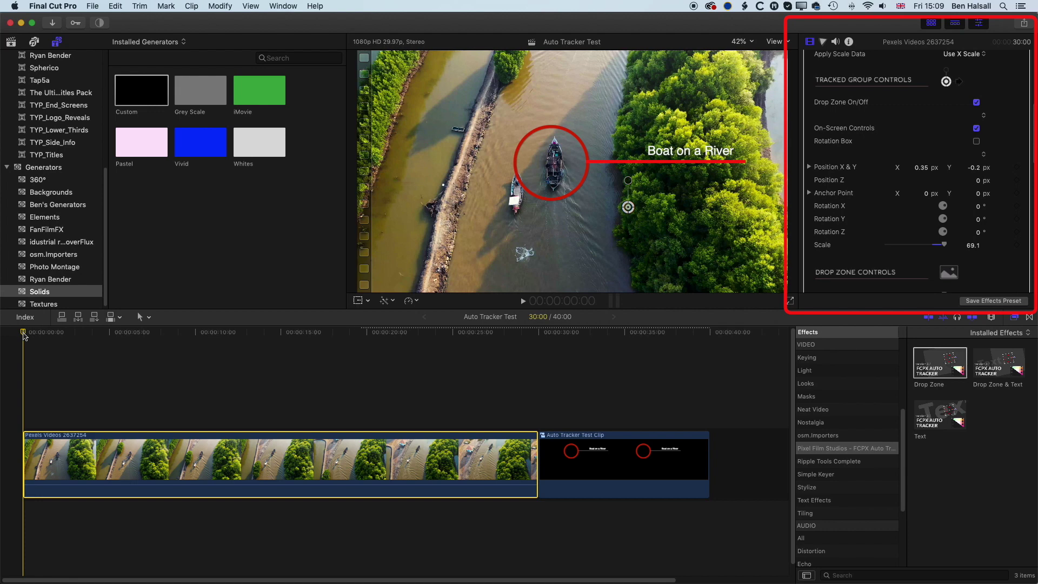
key(space)
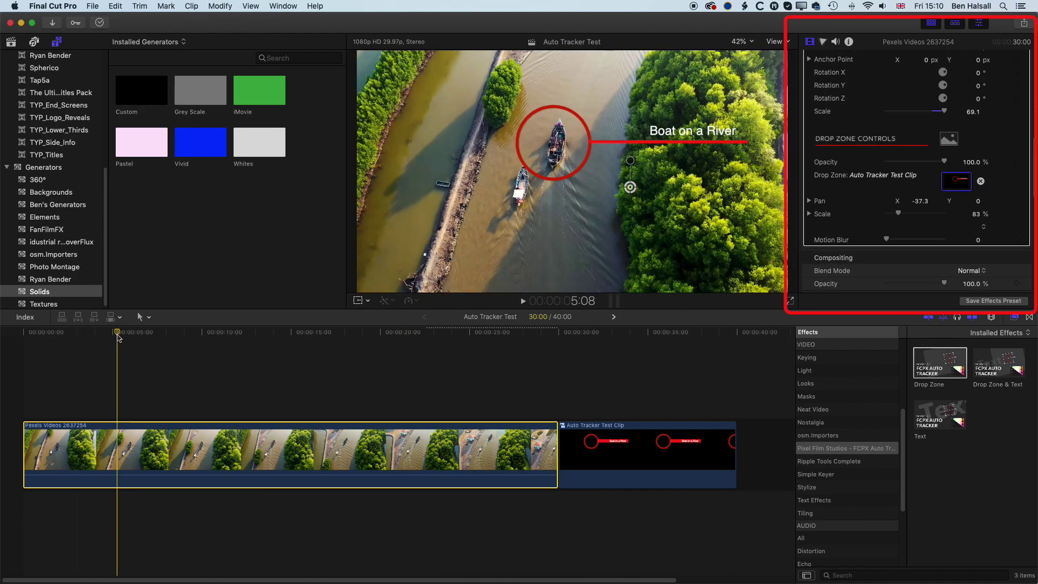
click(166, 334)
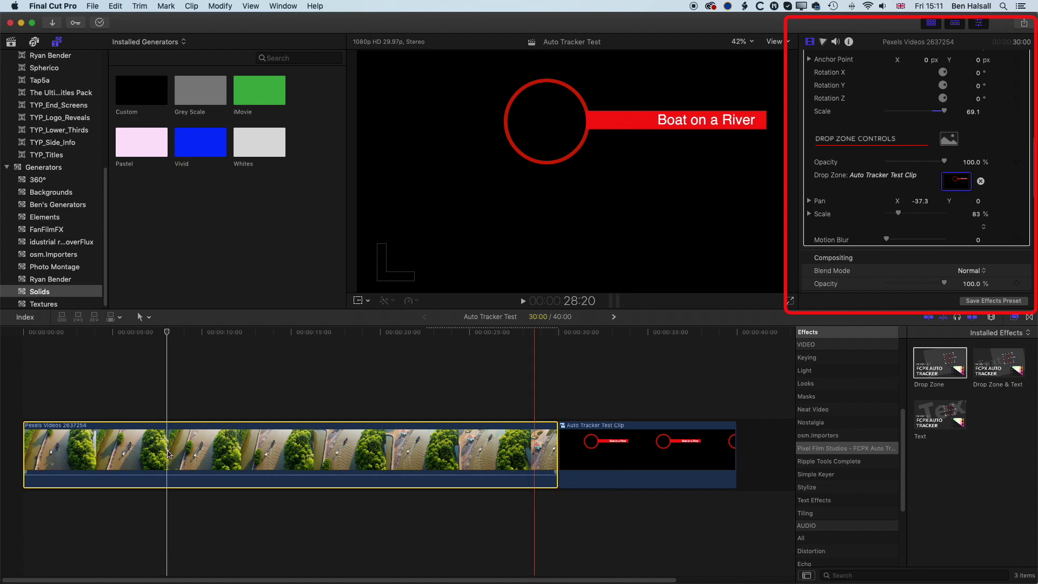
Reapply the updated Auto Tracker Test Clip to the drop zone to show the solid red bar
click(957, 182)
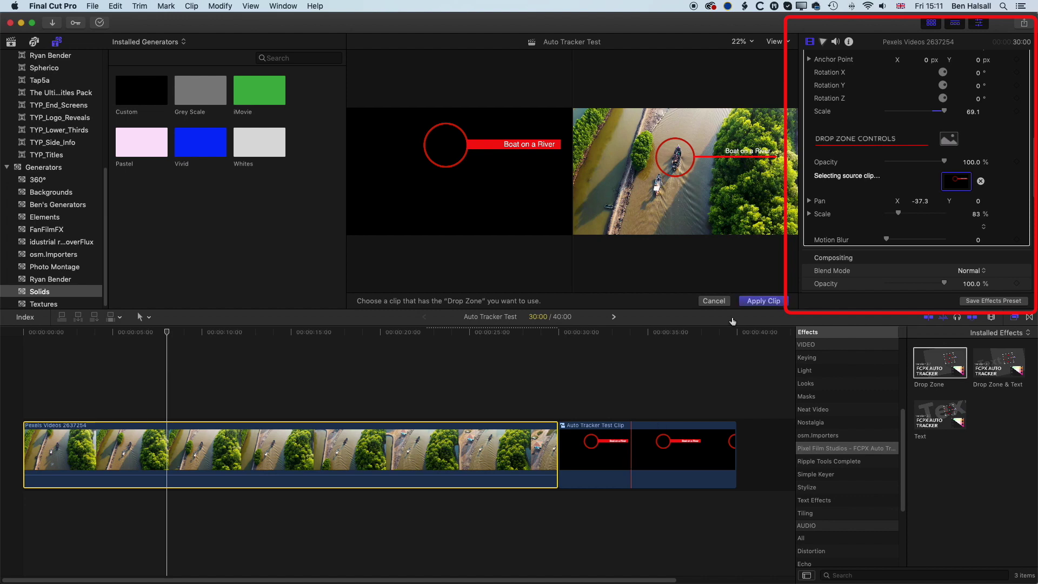
click(759, 303)
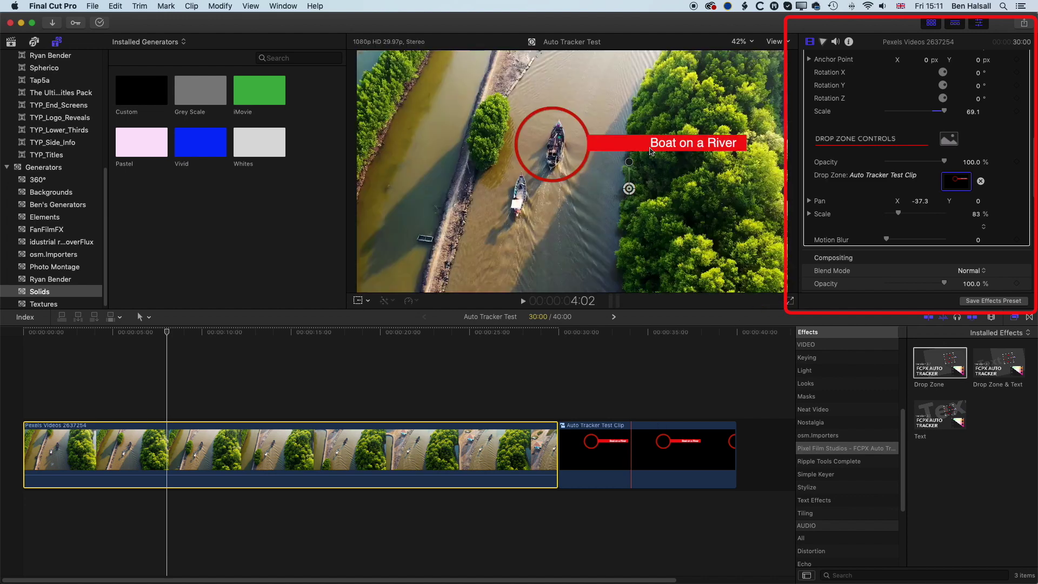